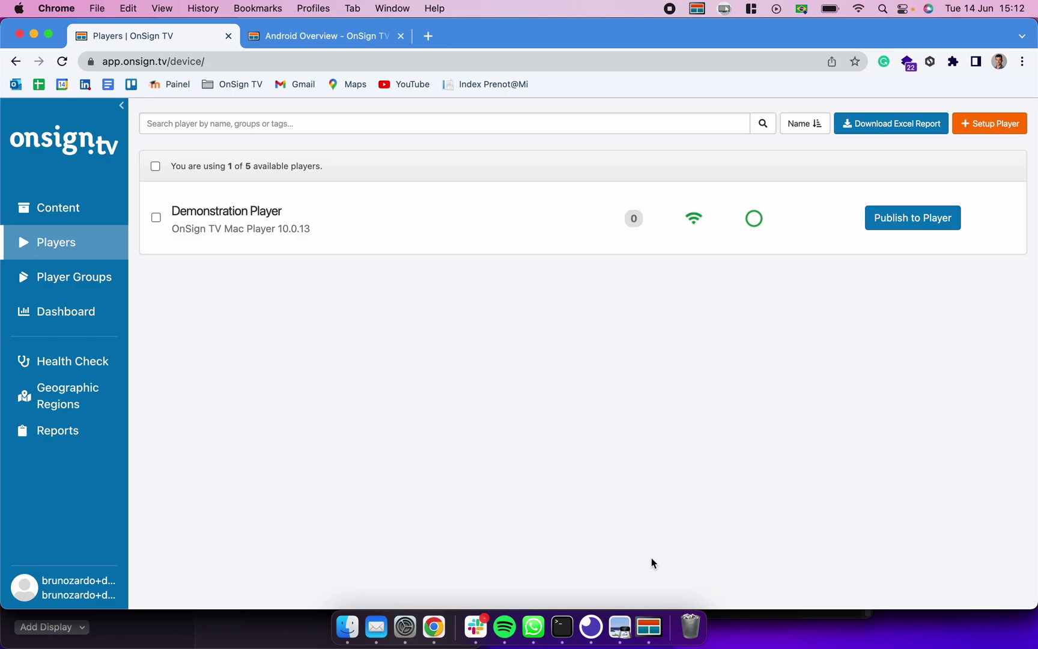
Open the Content page listing the Content Library, Corporate, QSR and Retail folders and demo media.
click(60, 215)
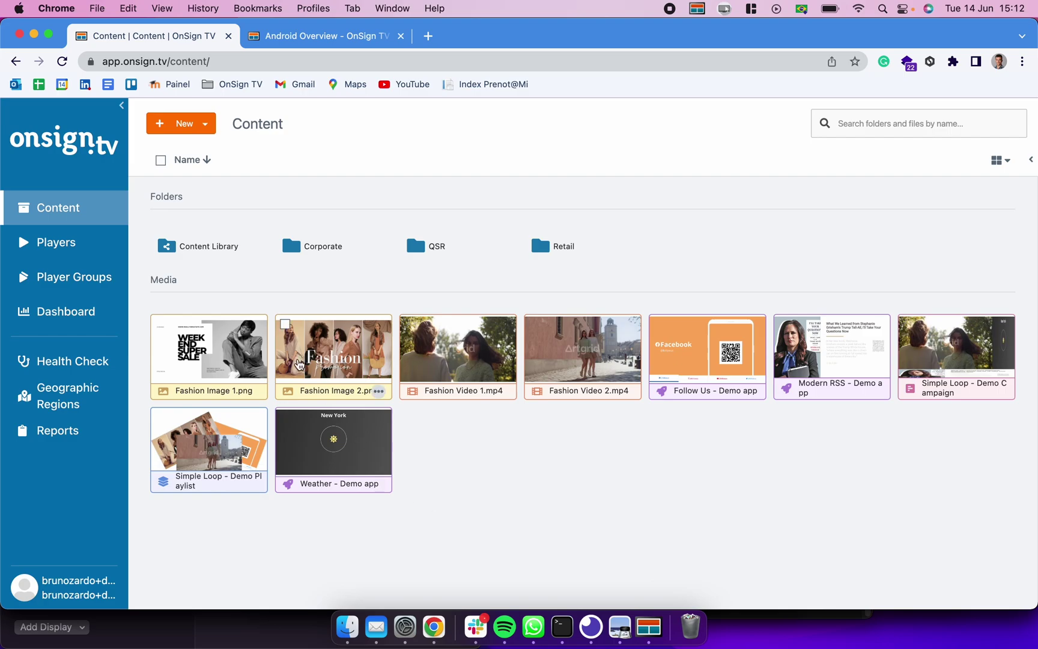
click(195, 125)
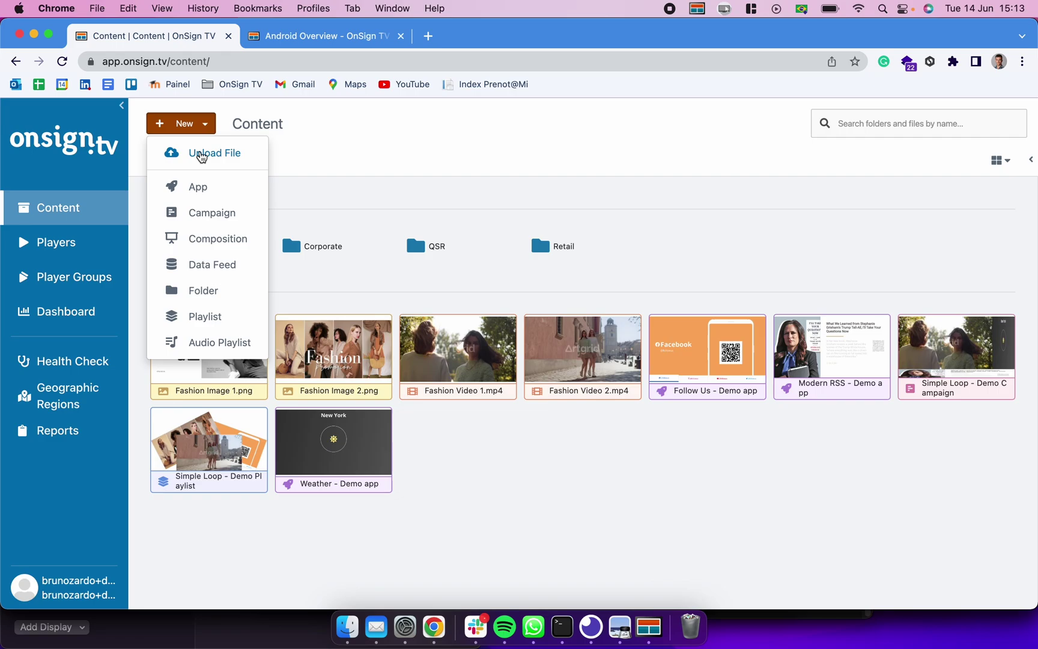
click(391, 192)
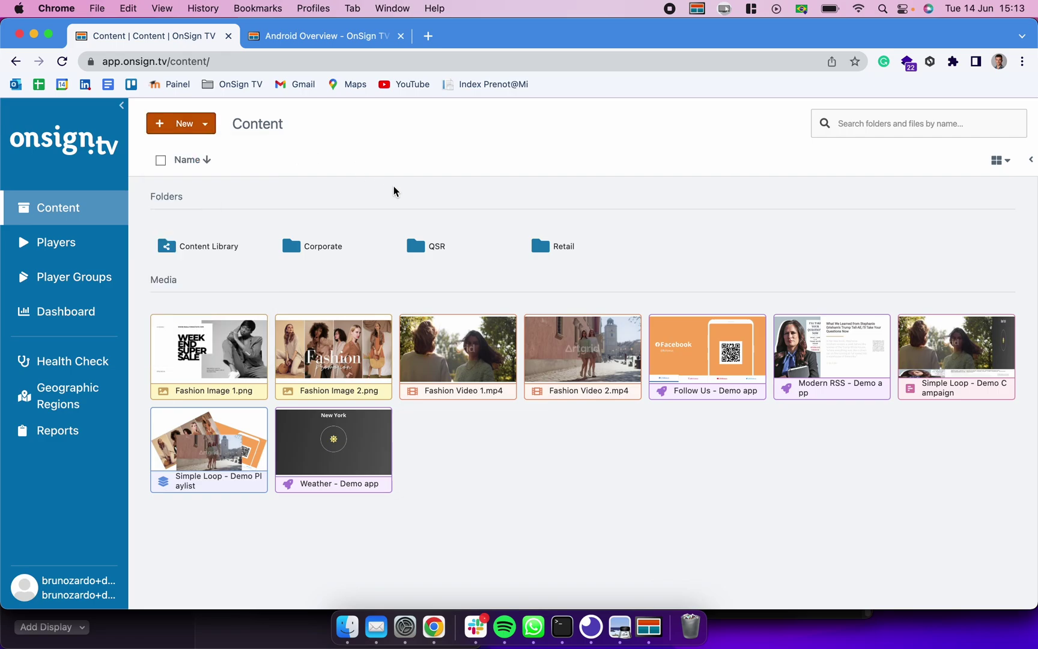
click(1032, 159)
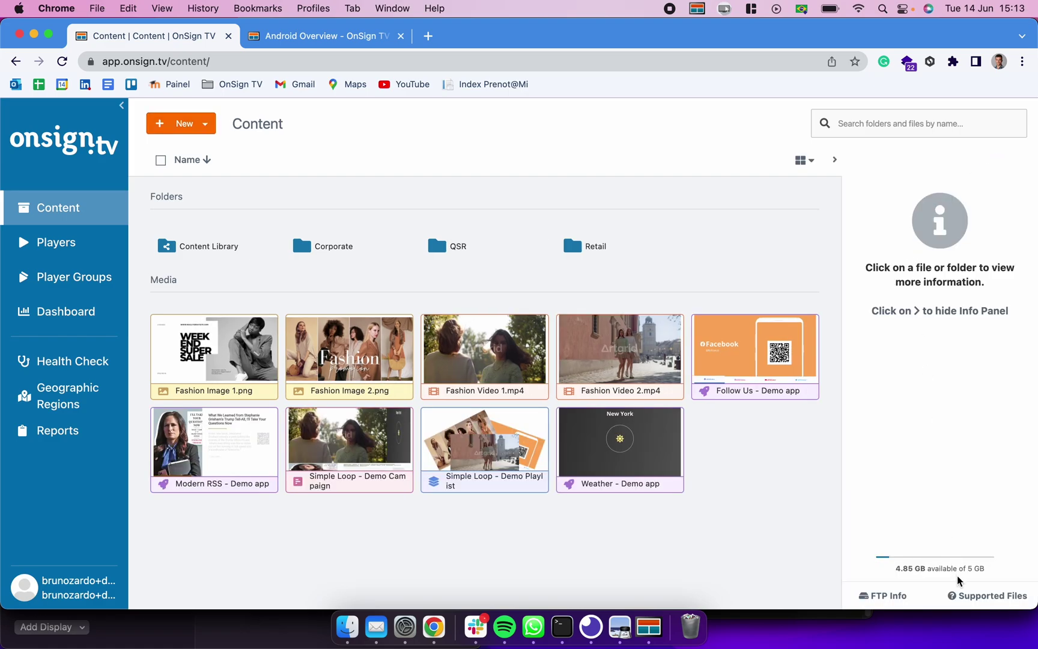
mouse_move(969, 601)
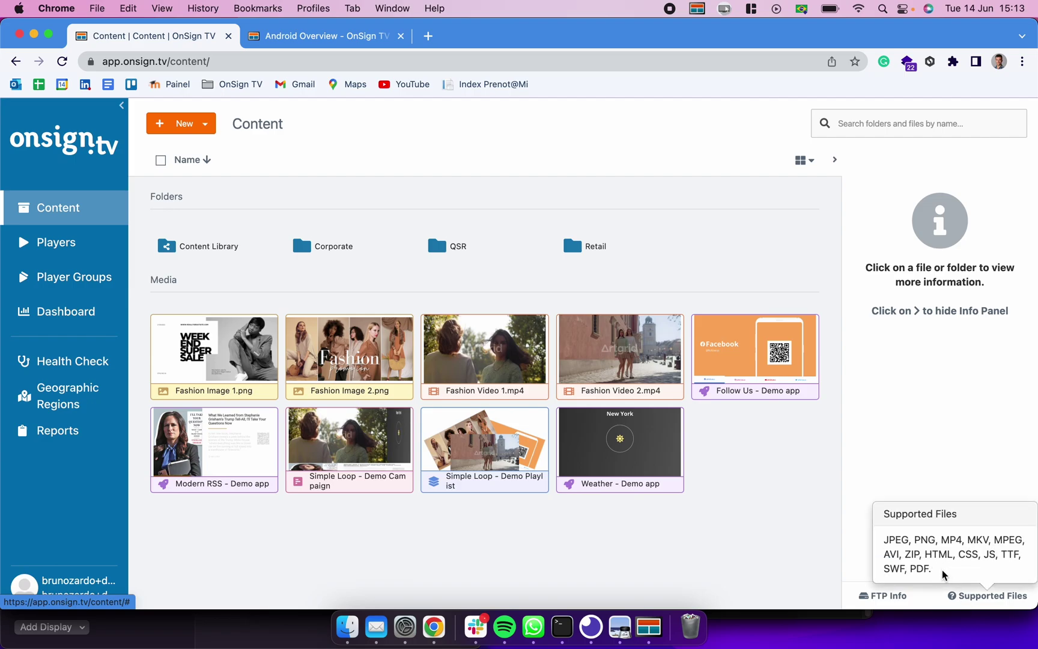
drag(943, 575, 896, 552)
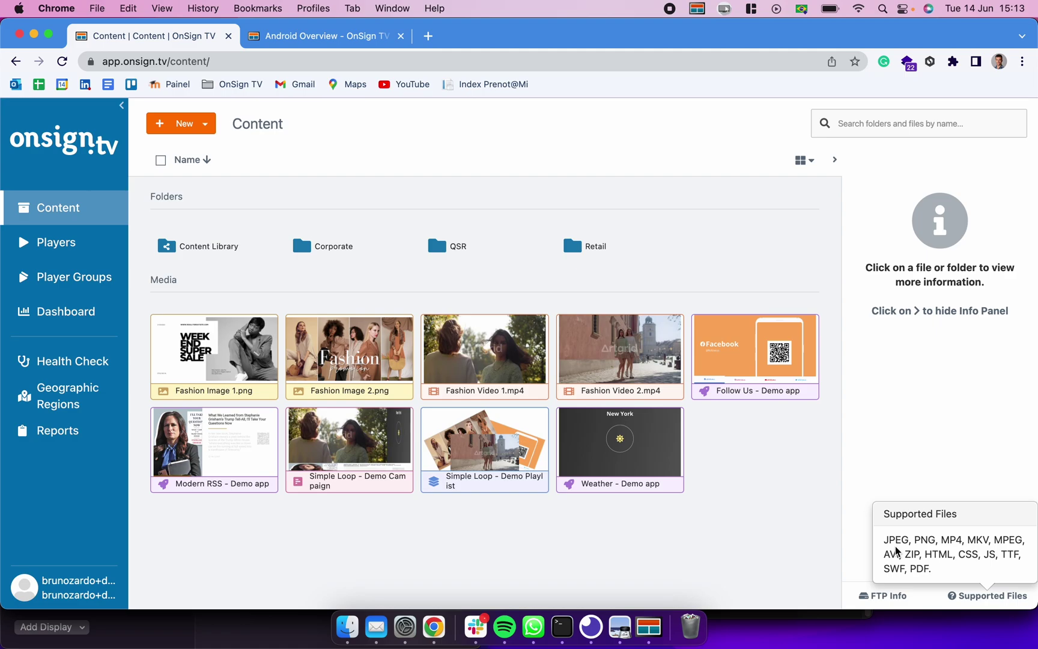
click(835, 160)
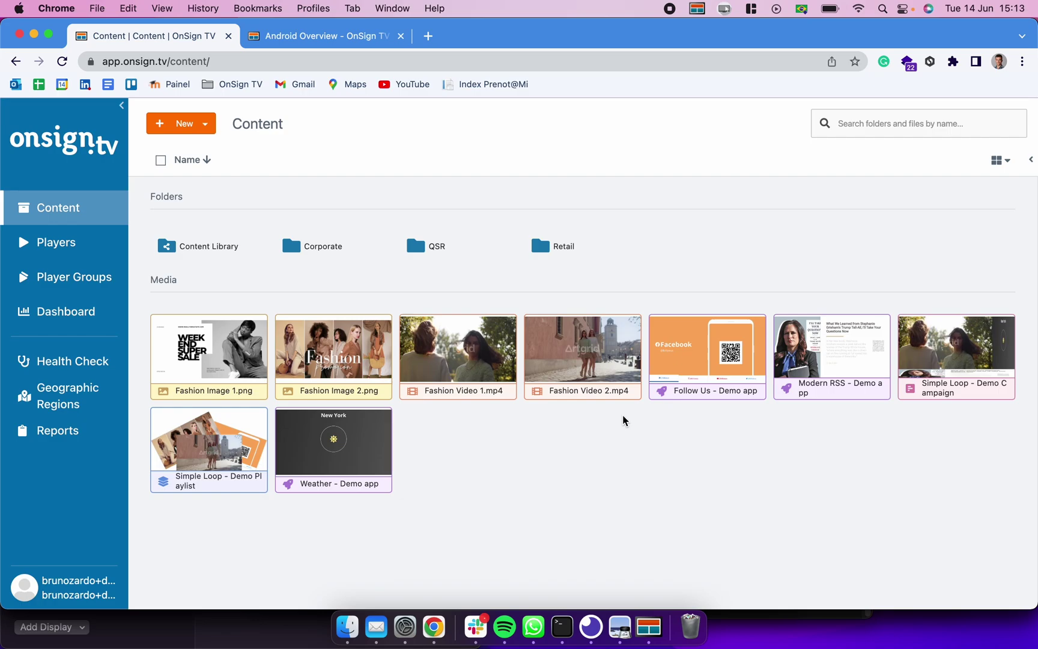
drag(190, 529, 983, 337)
click(817, 462)
click(361, 361)
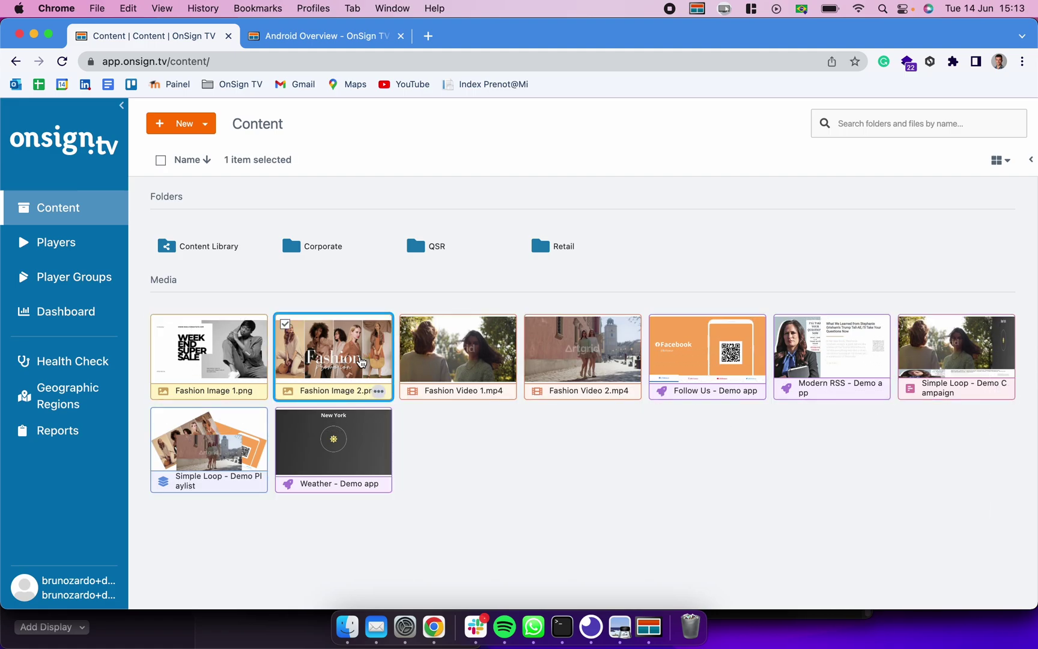
click(475, 450)
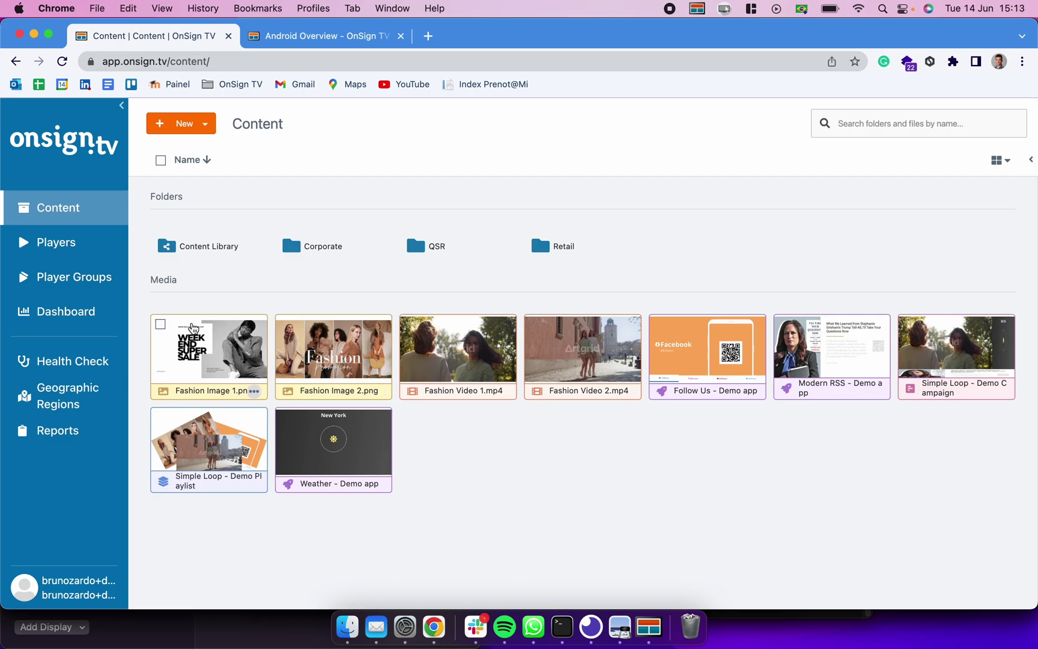
click(161, 325)
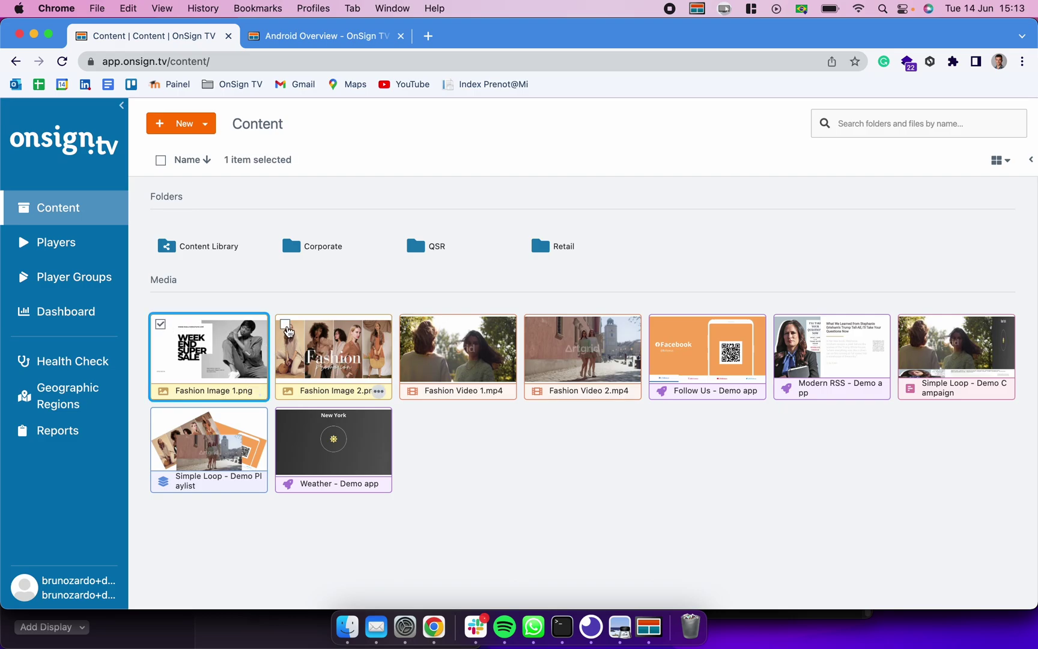
click(286, 325)
drag(323, 355, 326, 259)
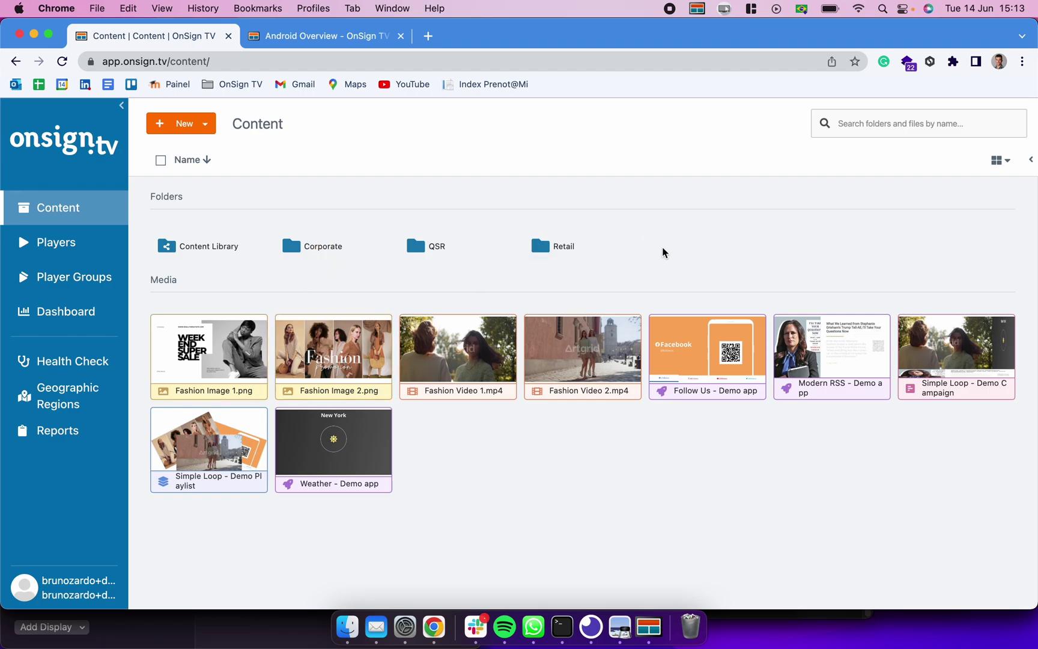
Add a new folder named 'new folder' to the Content library.
click(197, 131)
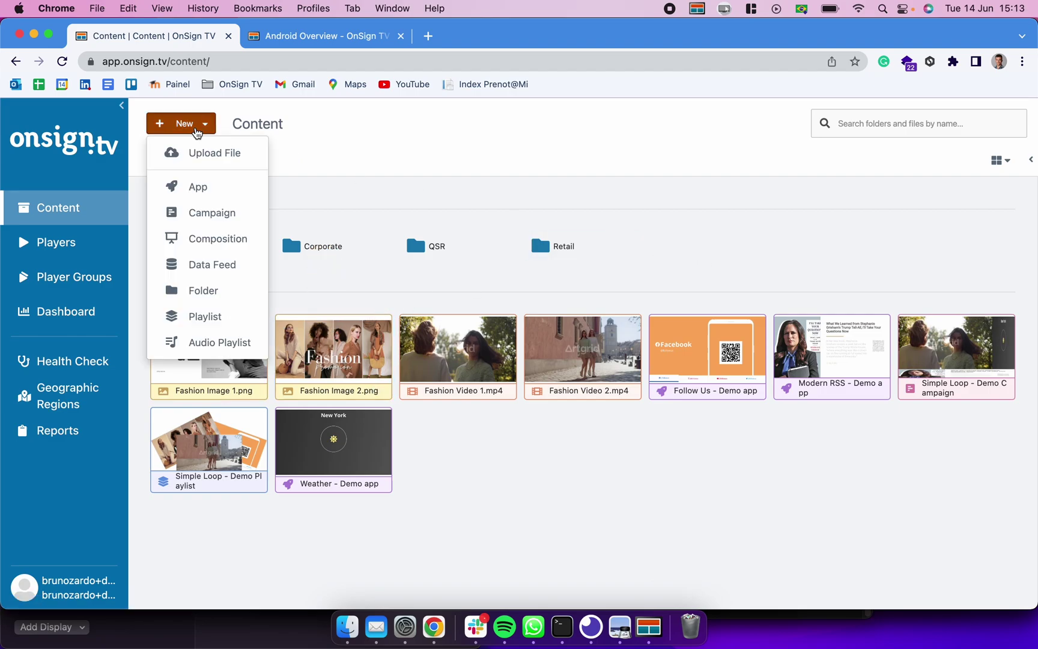
click(199, 291)
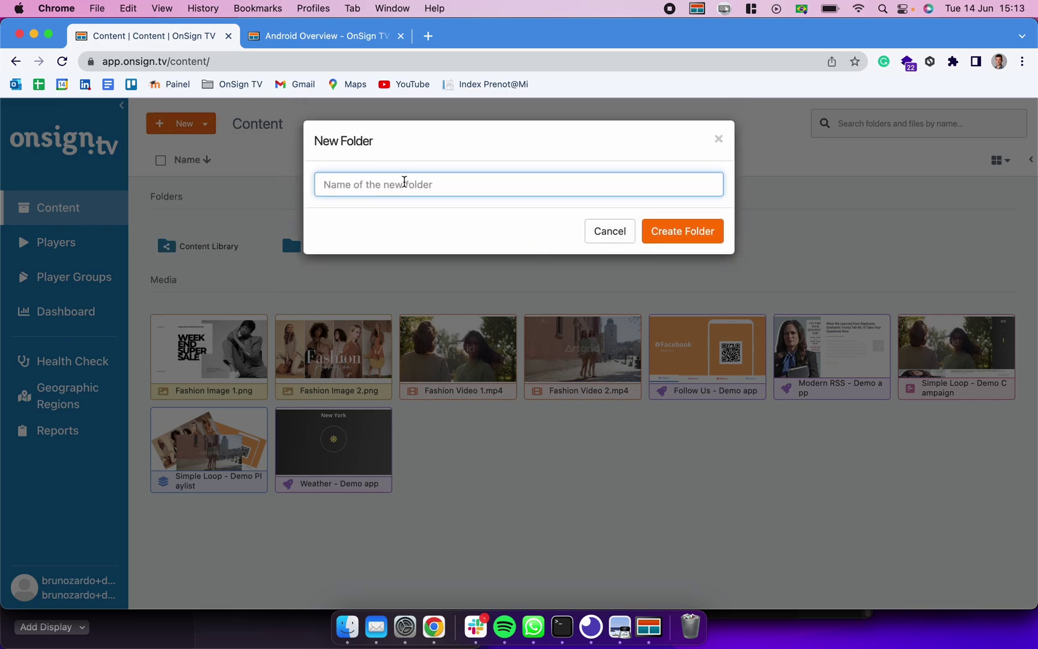
text(new fo)
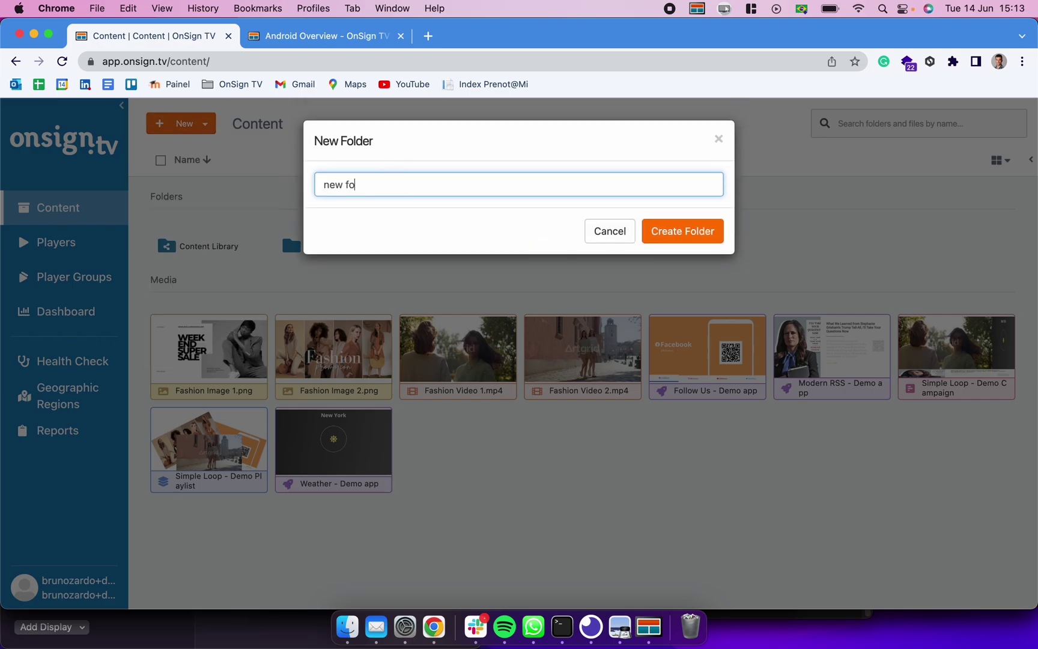
text(lder)
key(Return)
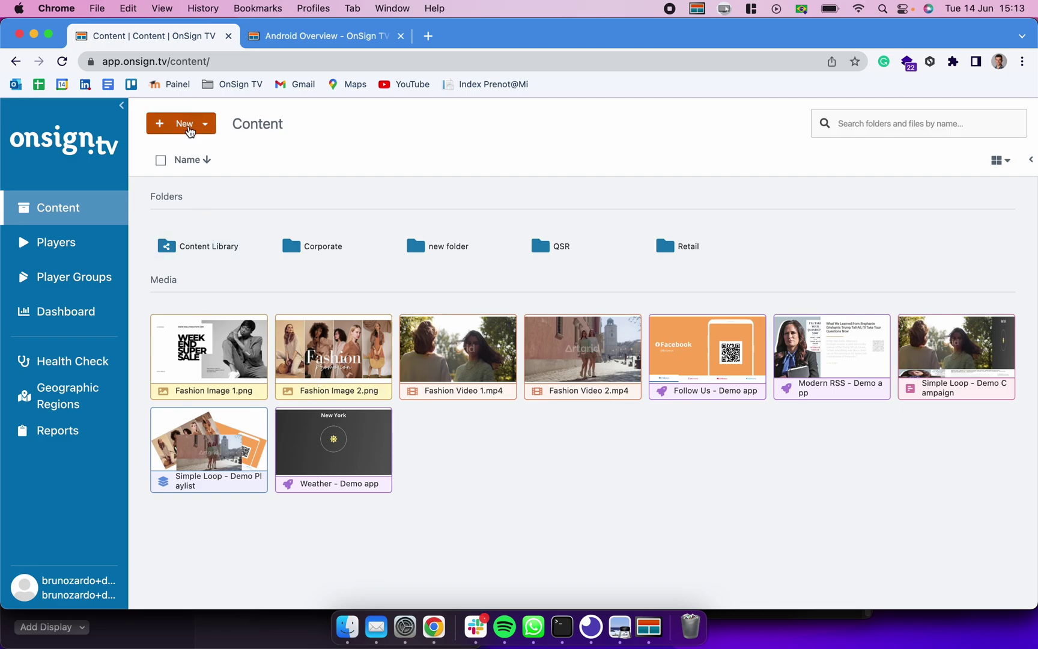
Create a campaign named 'Campaign Demo' in Content, leaving its enter transition as No Transition.
click(190, 131)
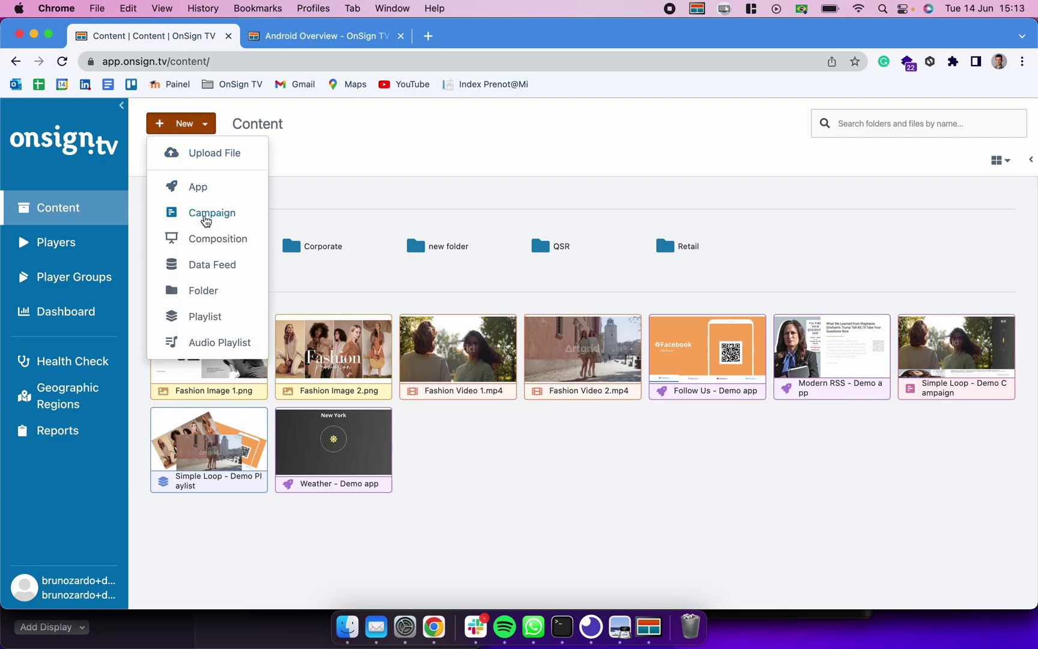
click(209, 226)
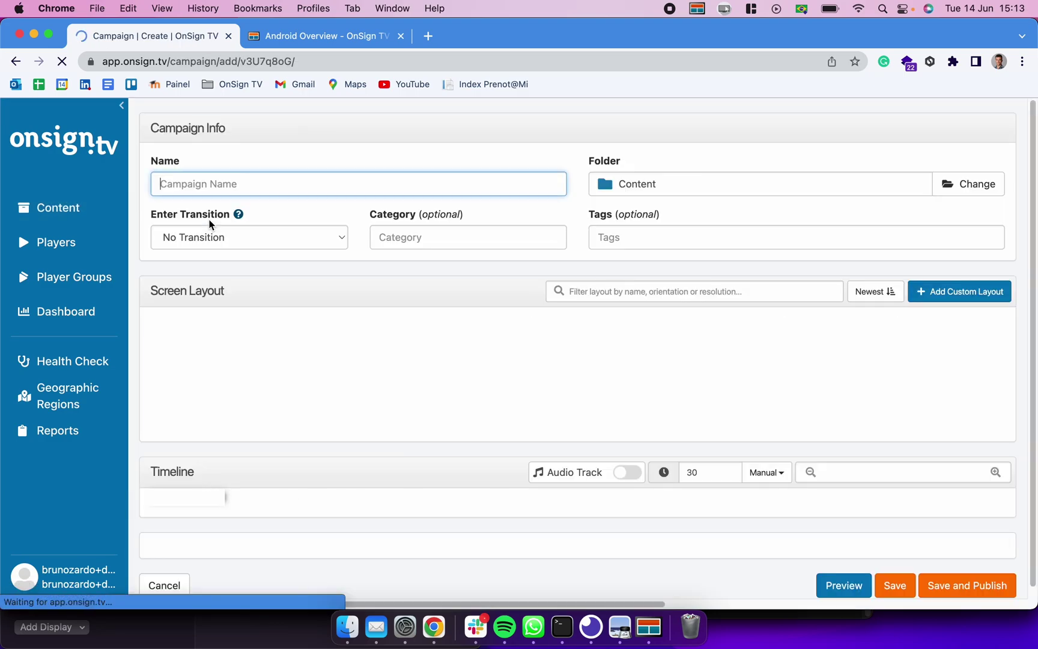
click(263, 189)
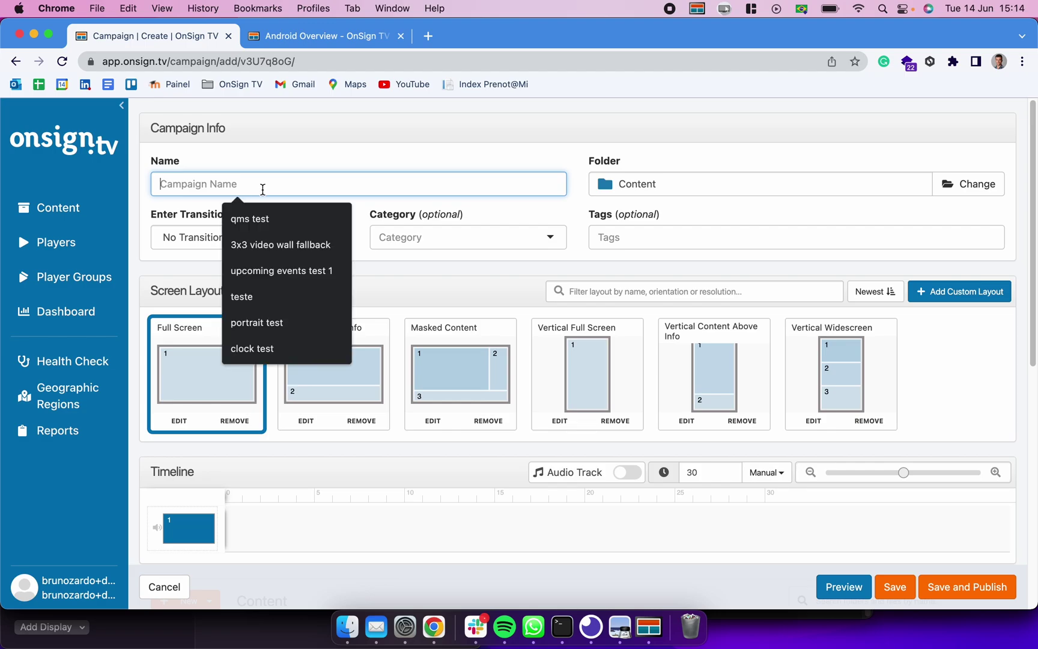
text(Campaign D)
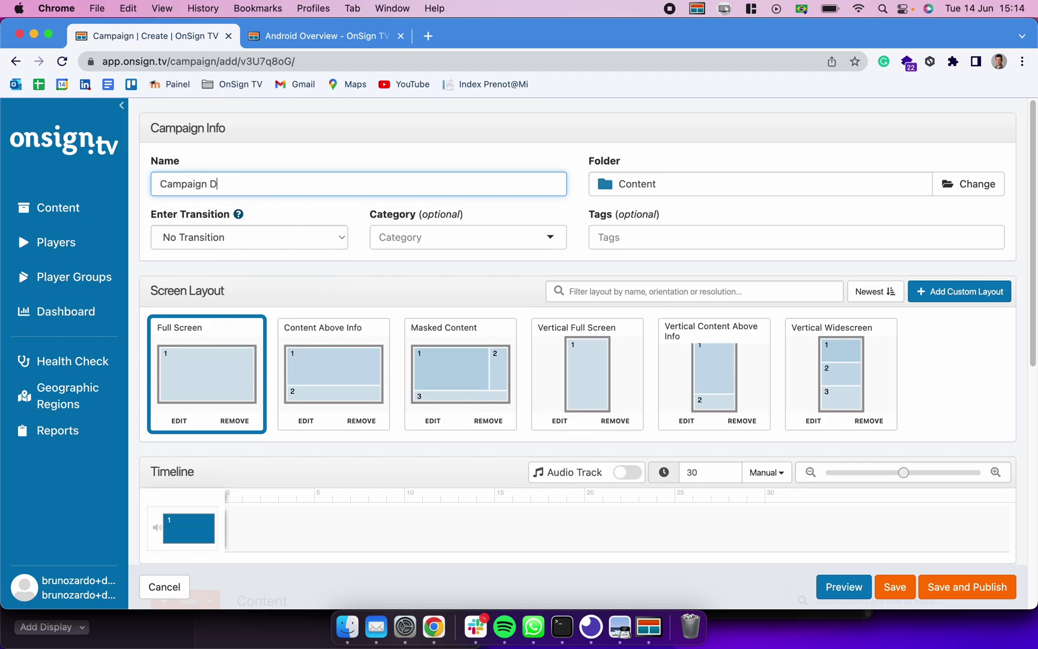
text(emo)
click(230, 232)
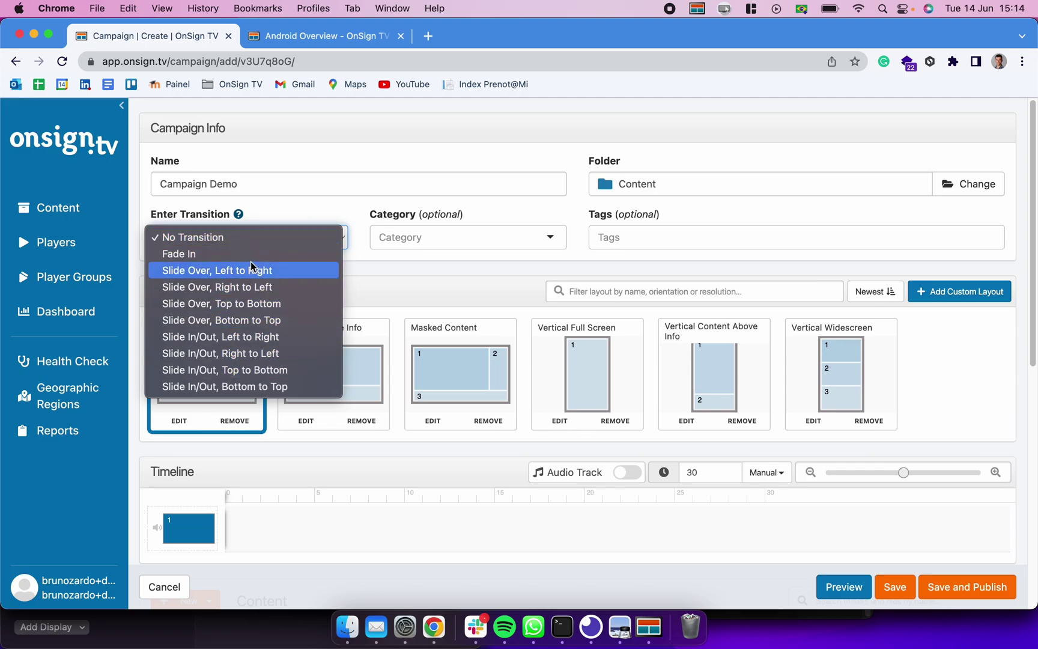
click(405, 262)
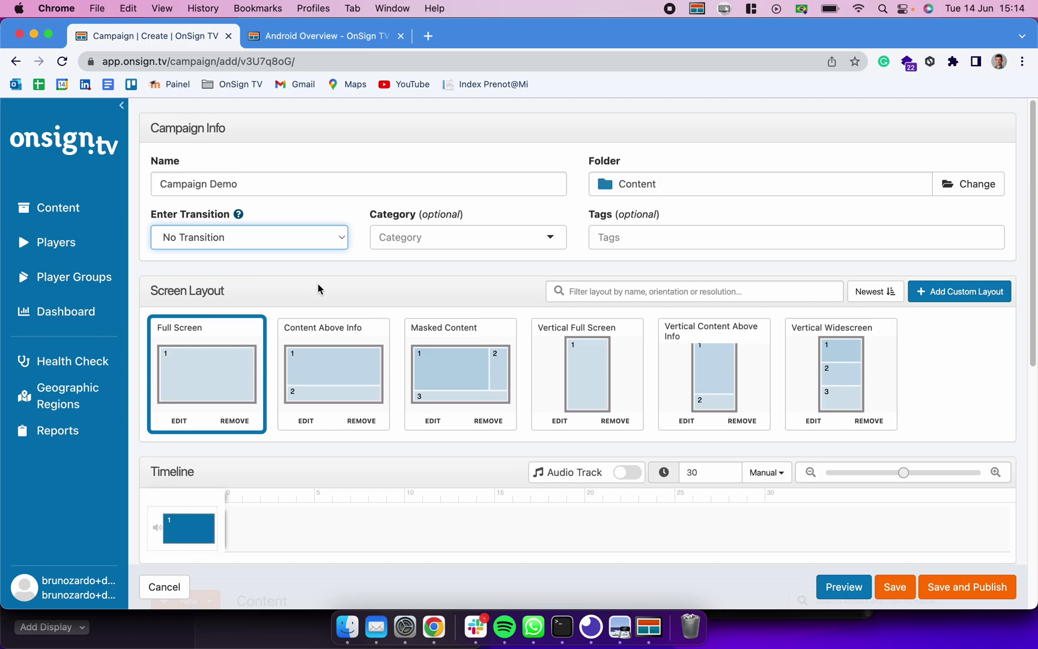
scroll(318, 284, down, 1)
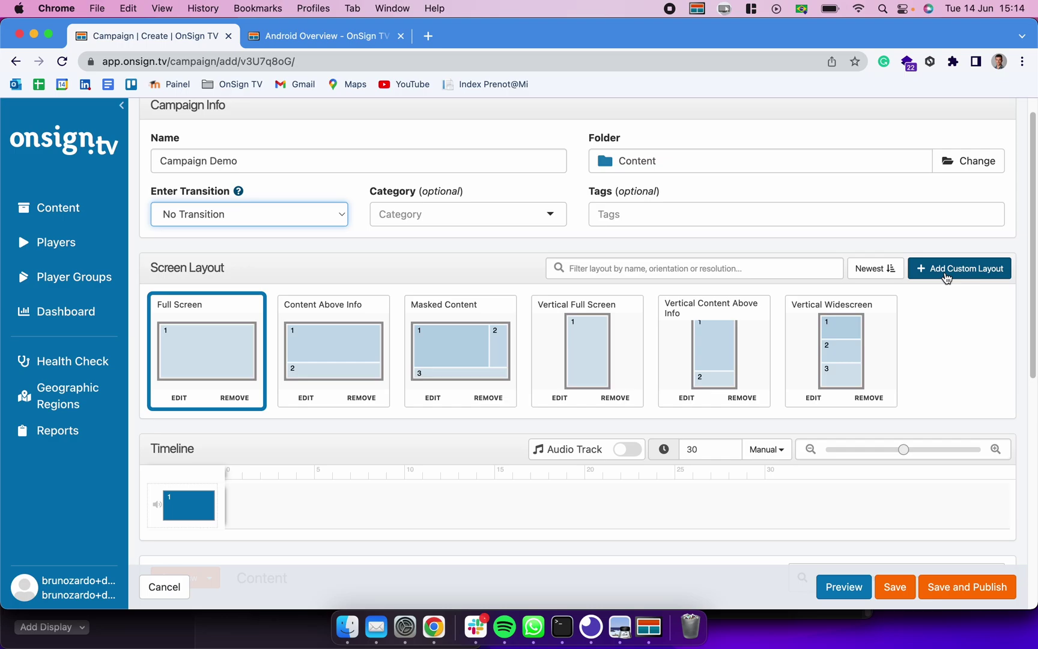
Start a custom layout at Full HD 1080p in landscape, moving and stretching division A.
click(973, 273)
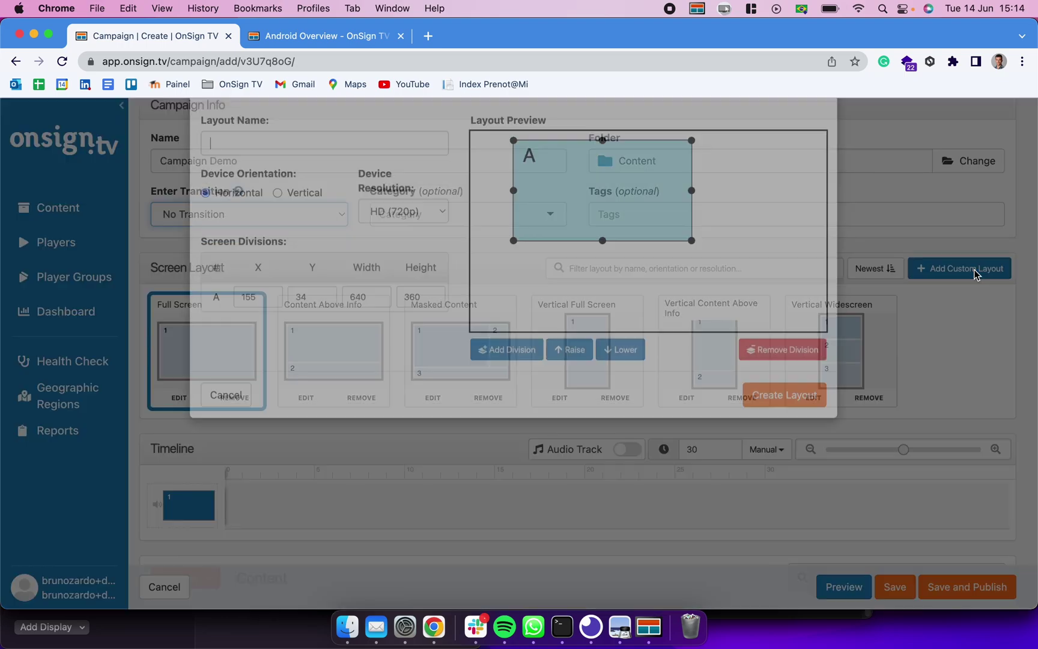
drag(649, 249, 556, 239)
drag(560, 290, 561, 346)
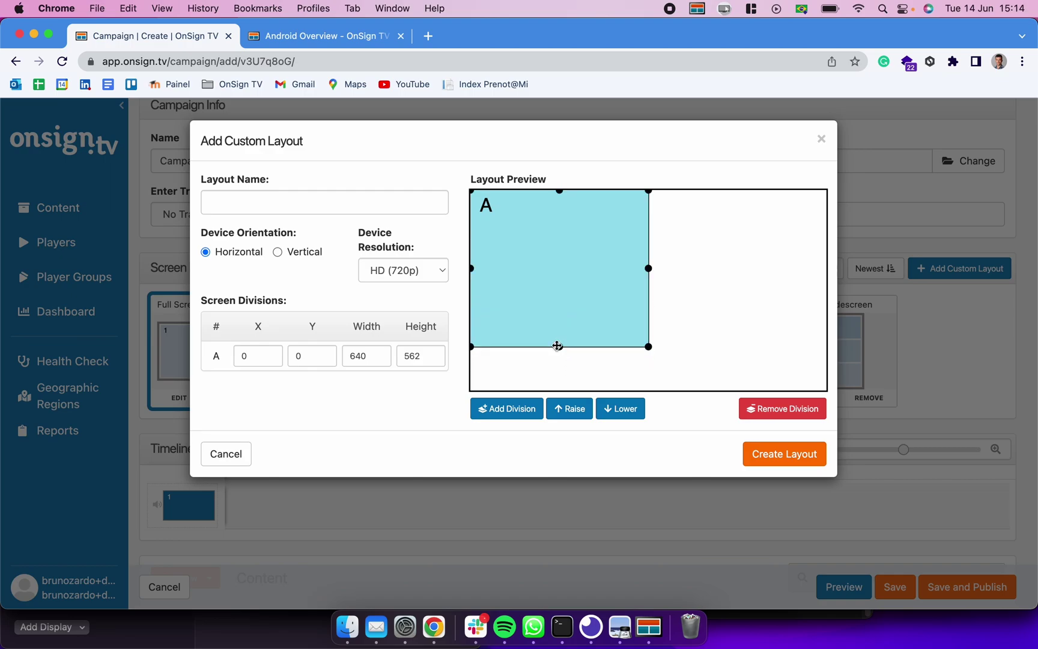
click(409, 275)
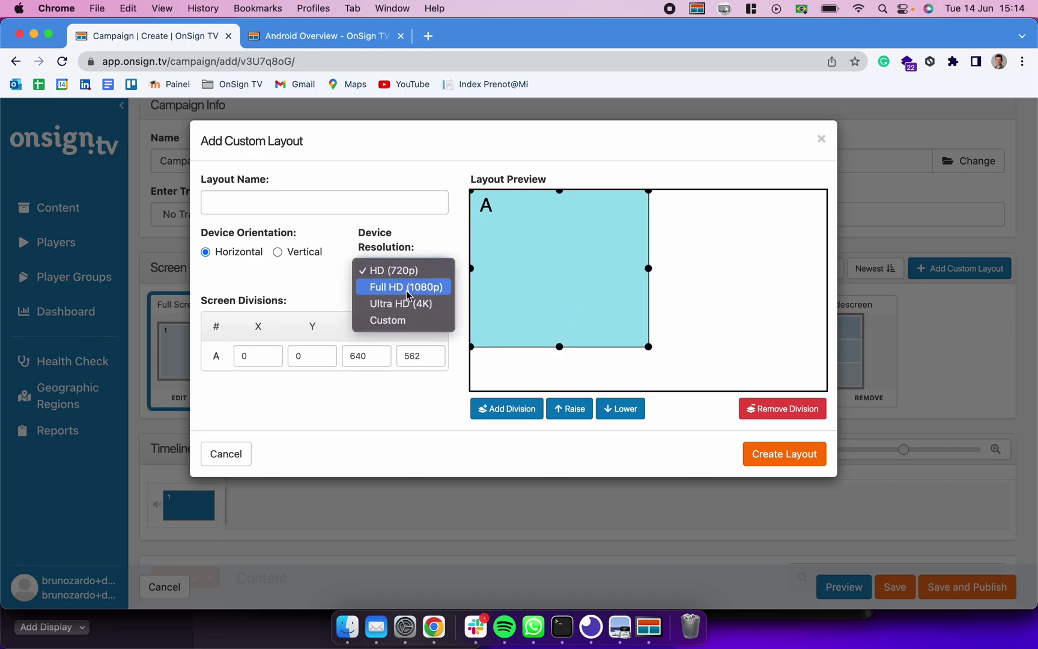
click(406, 291)
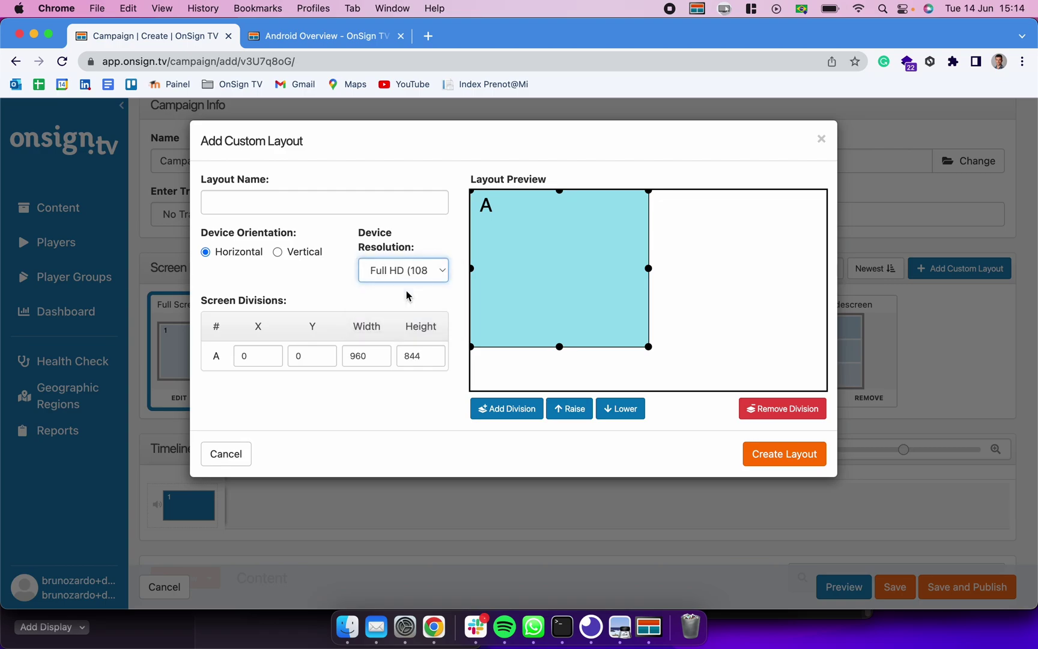
click(278, 253)
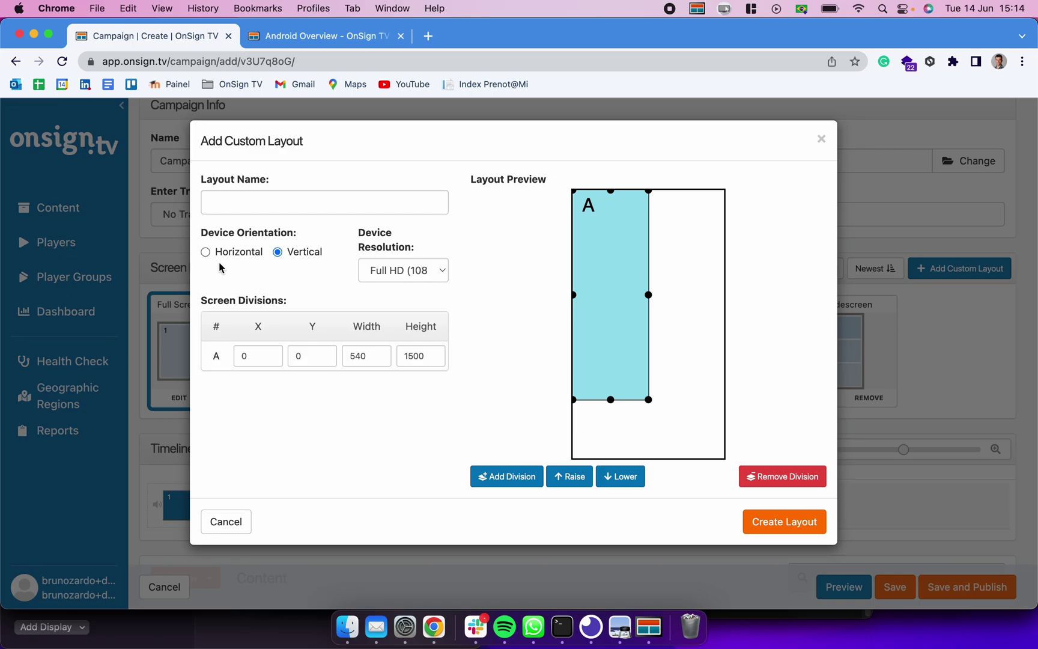
click(206, 253)
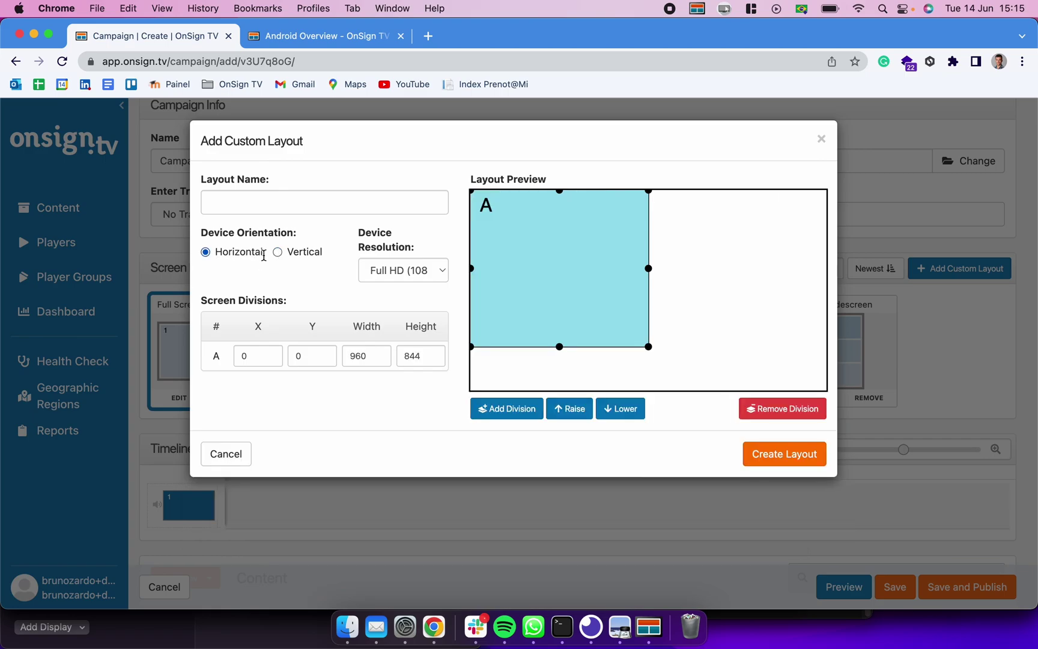
Widen division A, add division B as a full-width bottom strip, then discard the layout.
drag(648, 269, 767, 269)
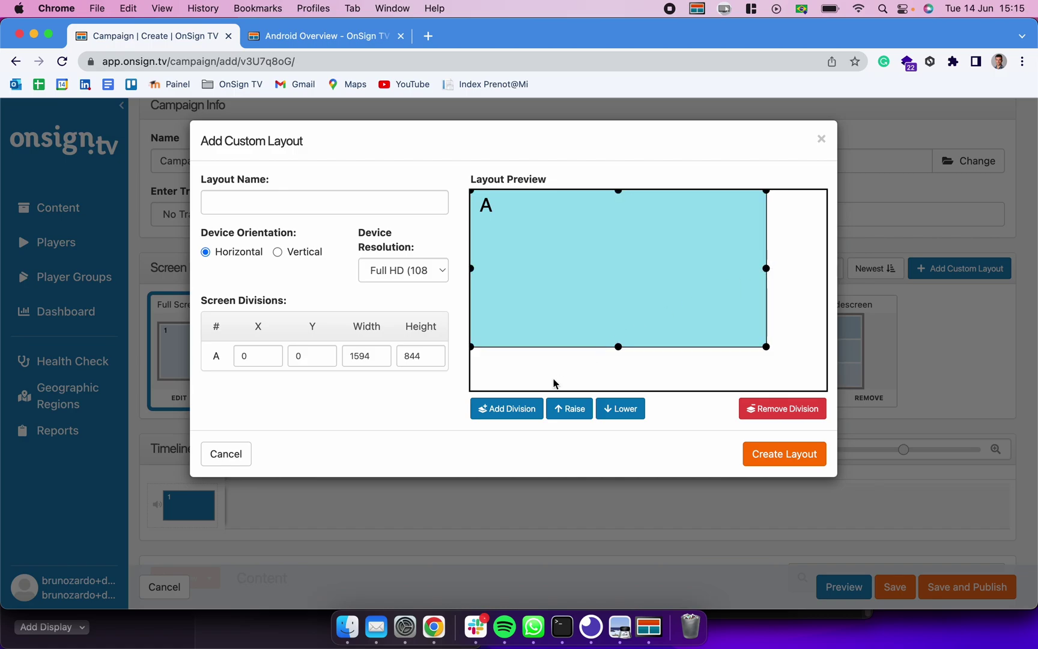
click(514, 416)
drag(616, 318, 569, 342)
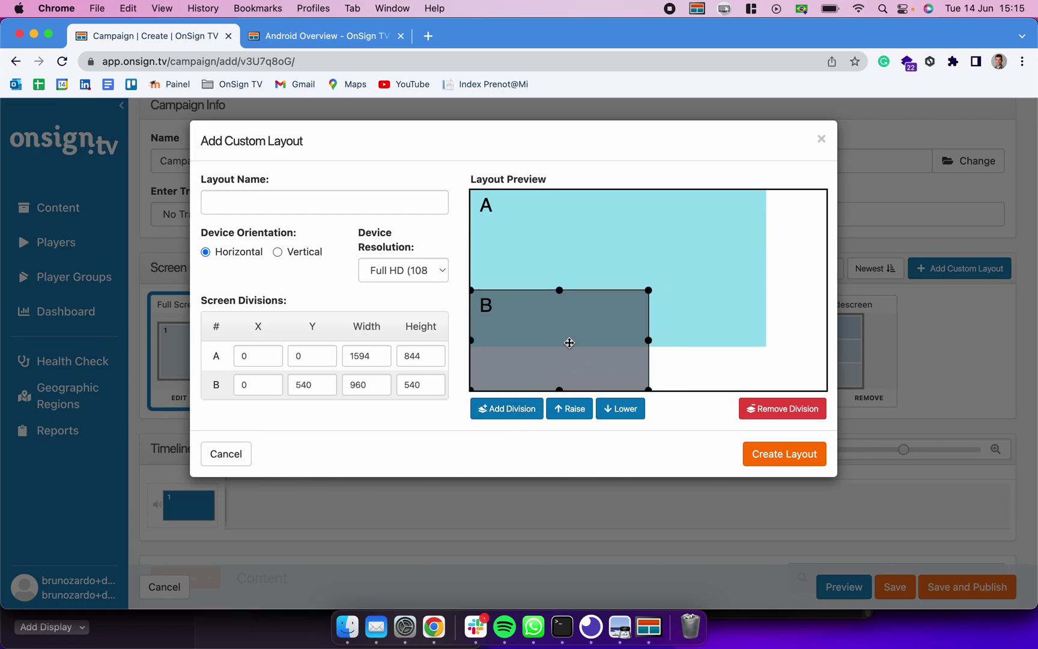
drag(650, 340, 828, 349)
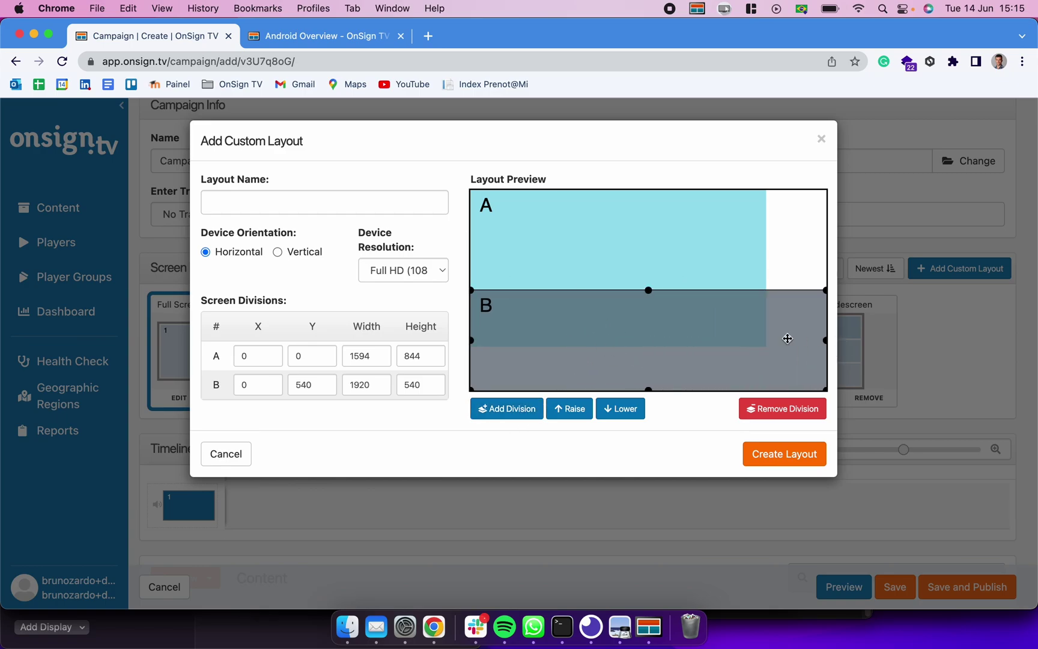
drag(649, 290, 654, 348)
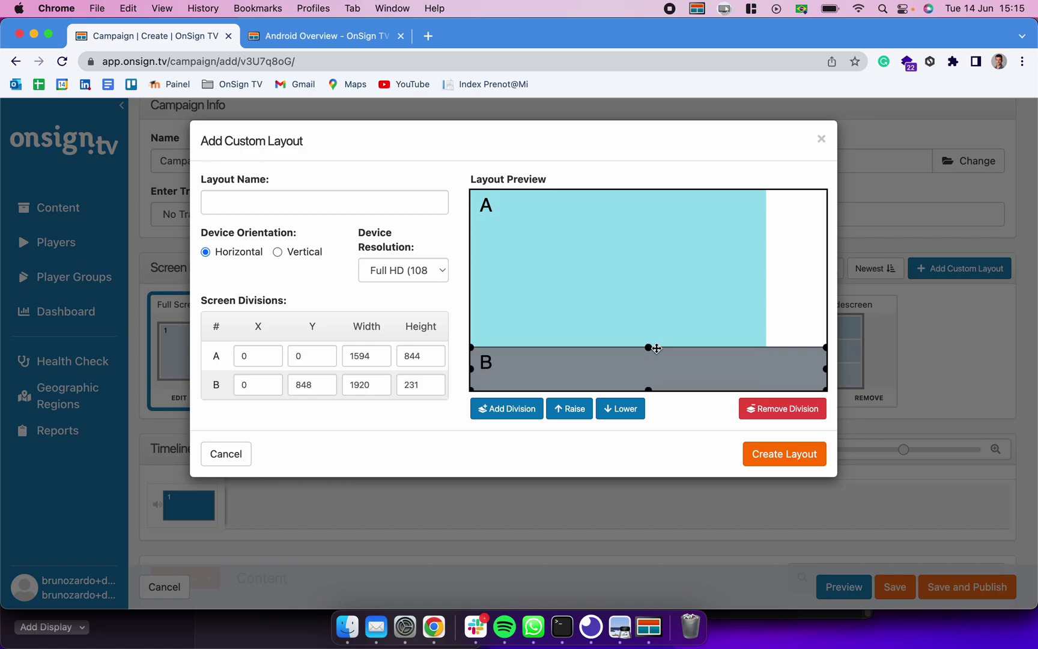
click(822, 140)
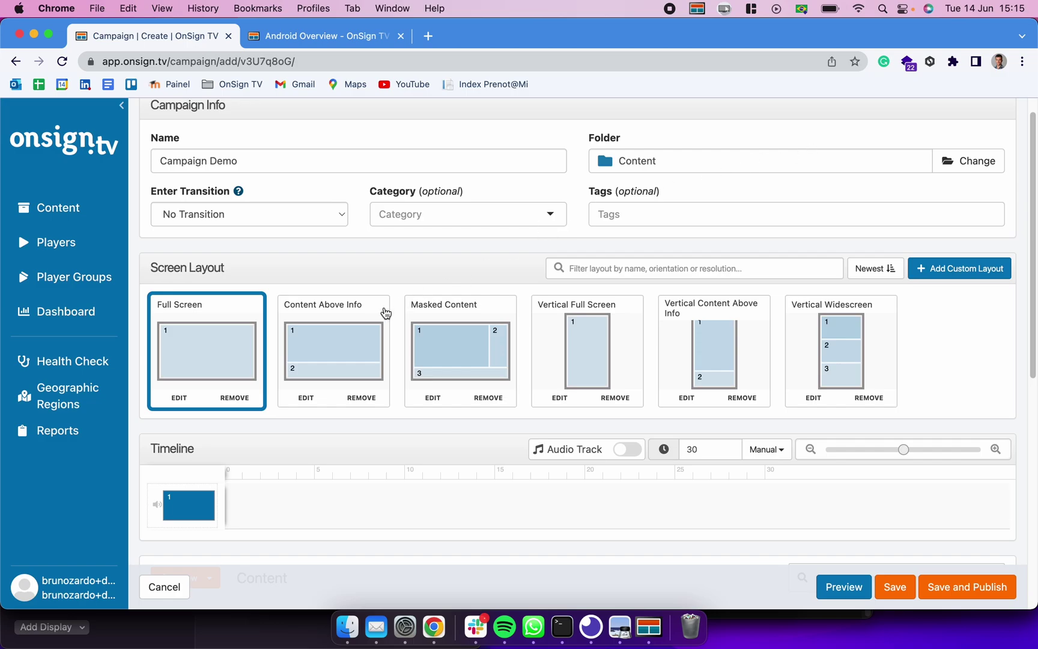
Switch the campaign to the Content Above Info layout.
click(357, 352)
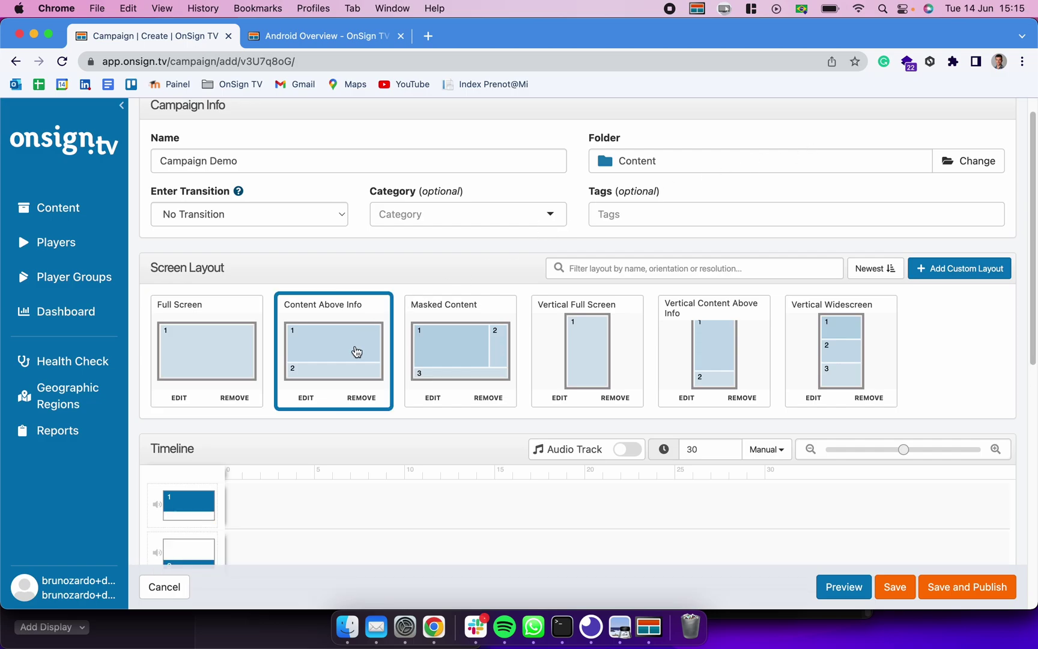
scroll(357, 352, down, 5)
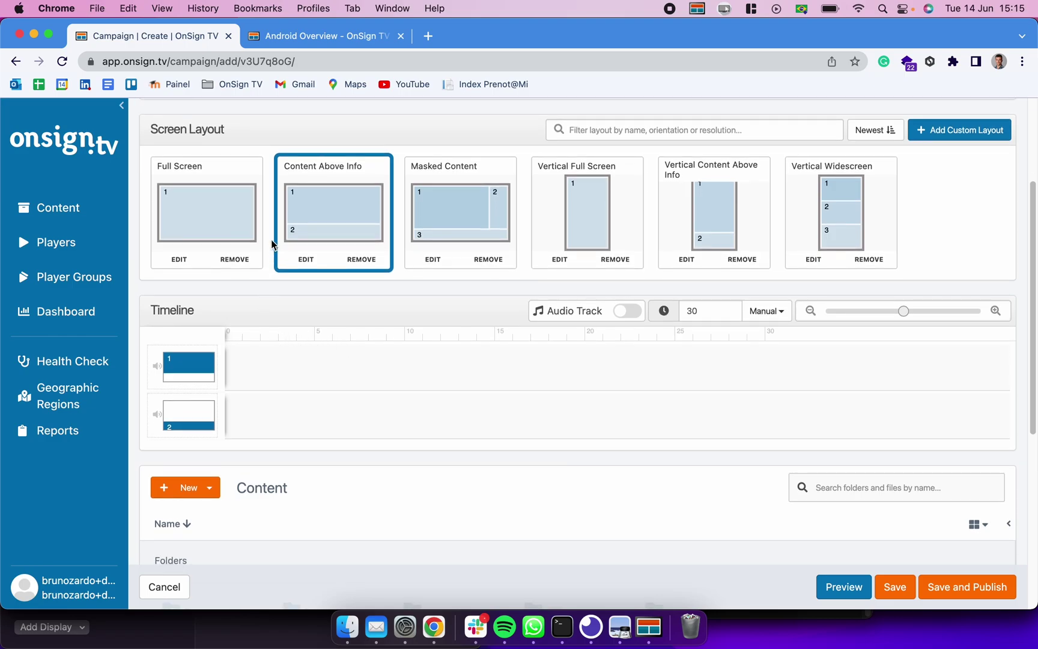
click(210, 212)
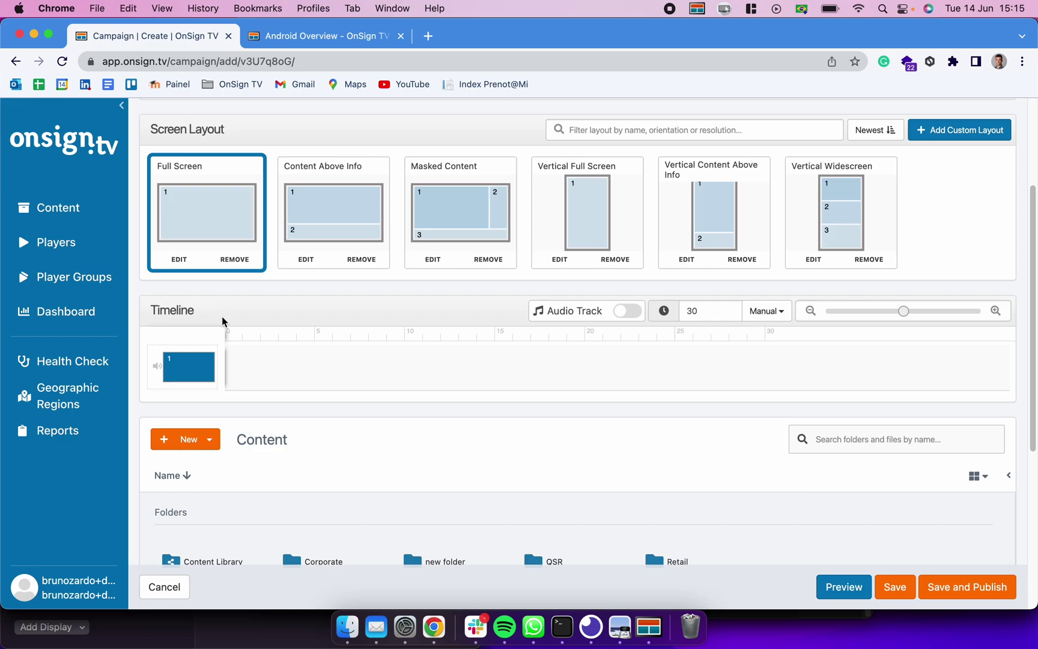
click(336, 217)
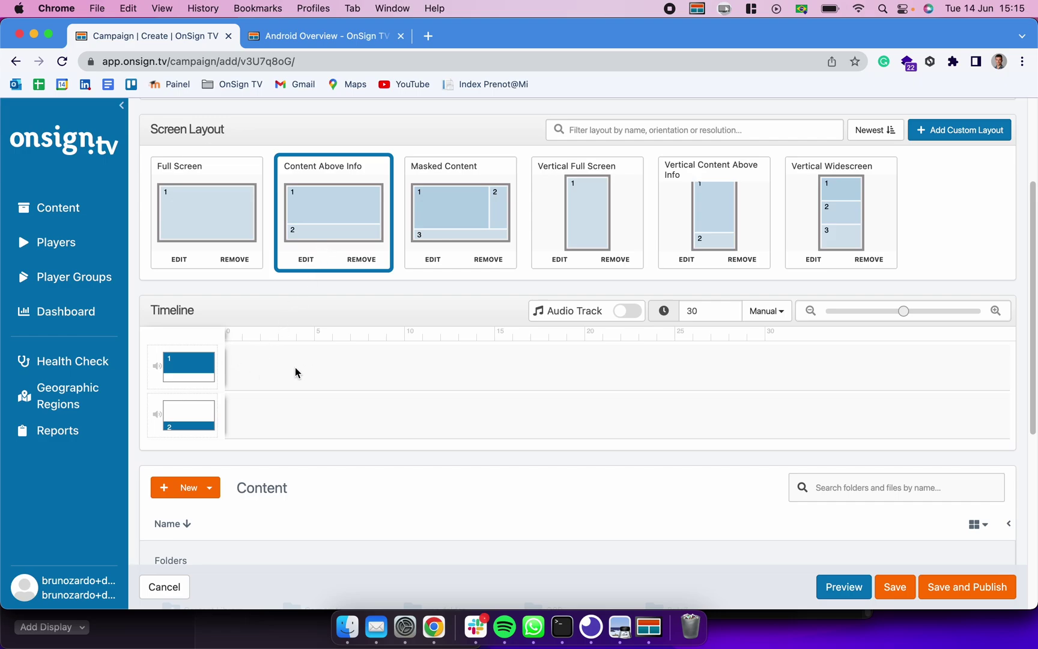
Place Fashion Video 2.mp4 in the first region's timeline.
mouse_move(263, 367)
scroll(313, 304, down, 5)
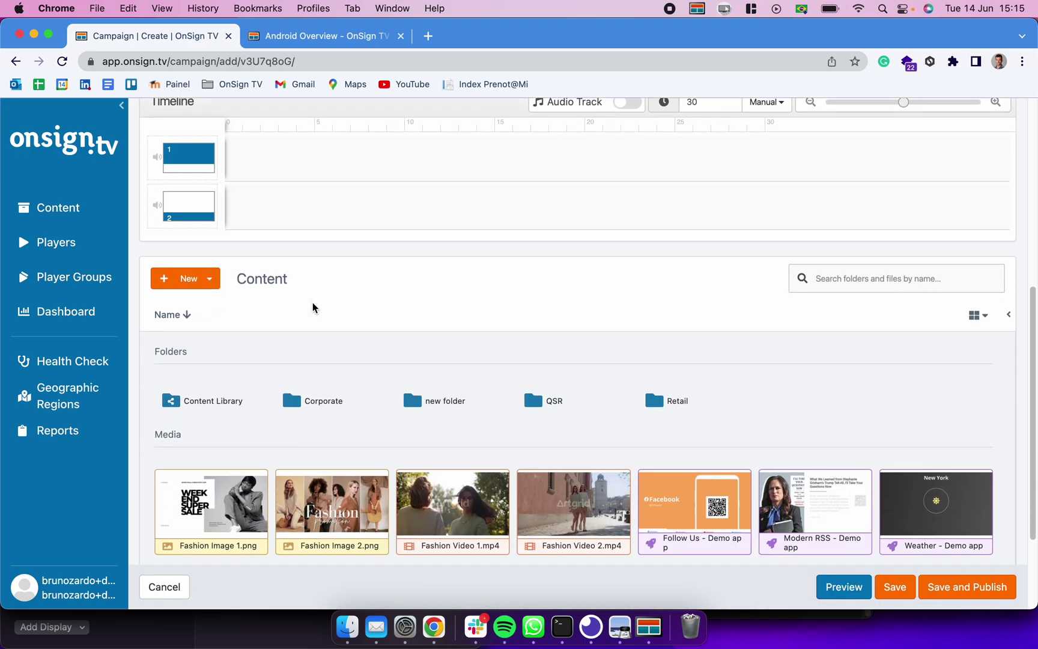
scroll(313, 305, down, 2)
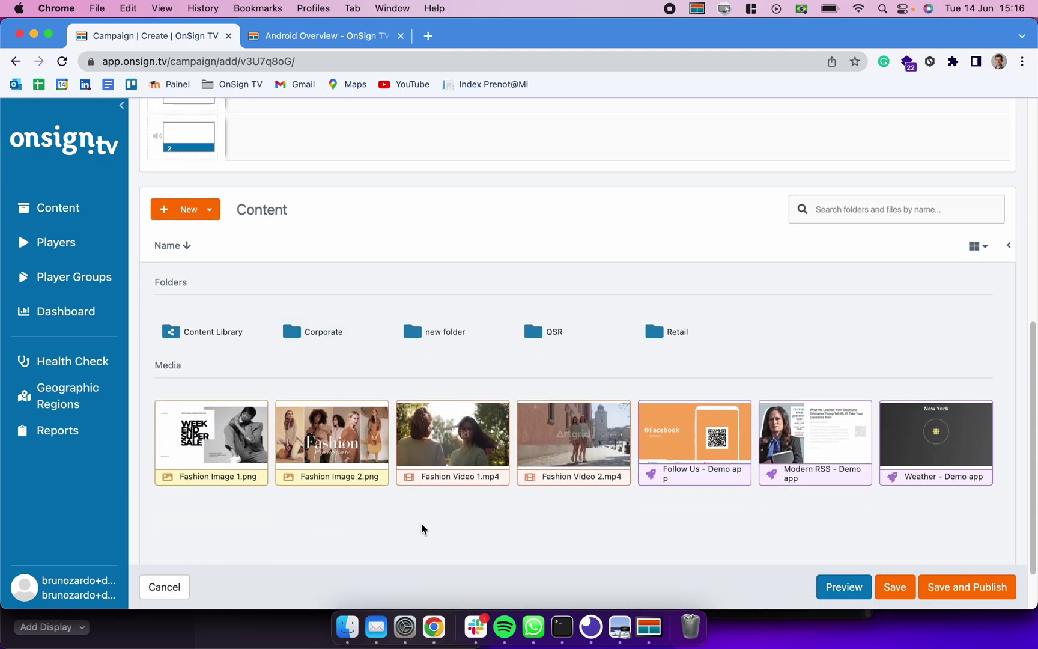
scroll(390, 438, up, 1)
scroll(389, 438, up, 1)
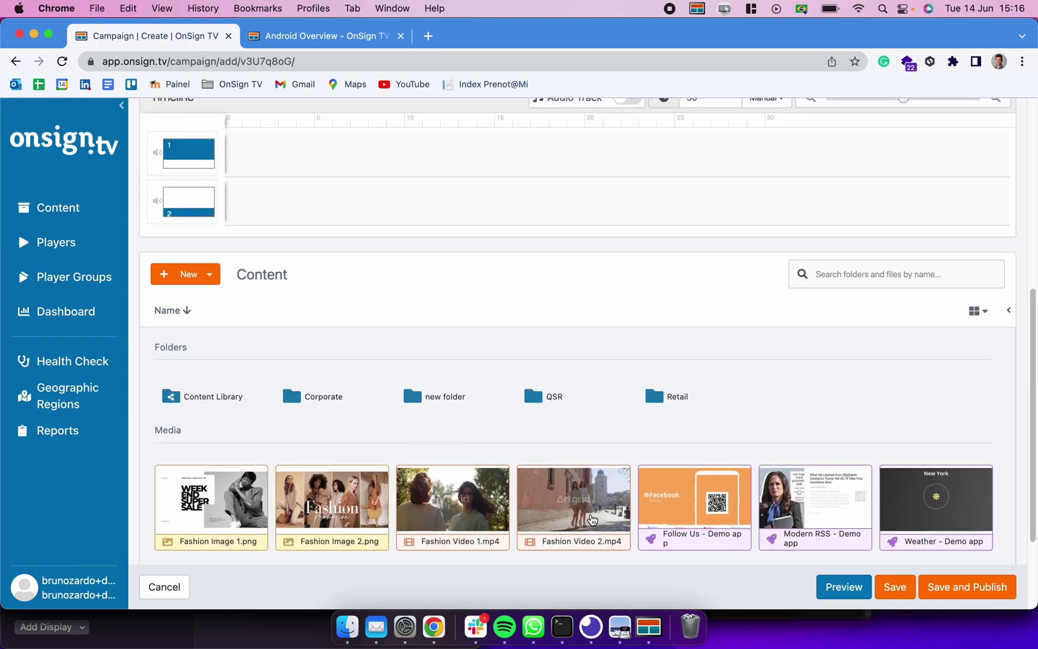
drag(592, 520, 447, 155)
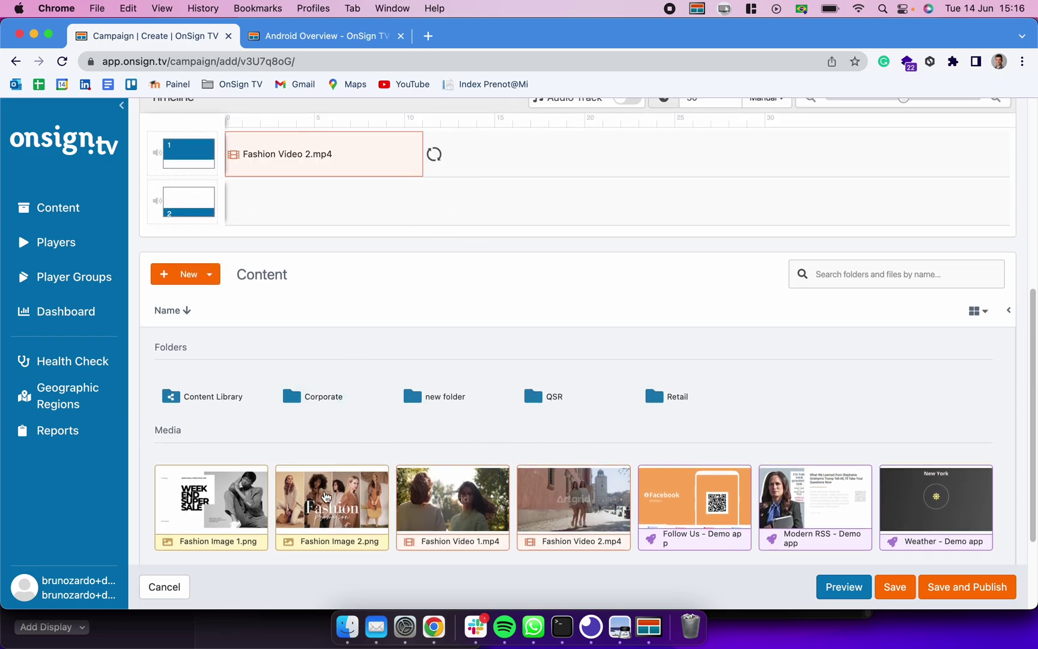
Add Fashion Image 2.png after the video in region 1 and shorten its duration.
drag(324, 496, 473, 154)
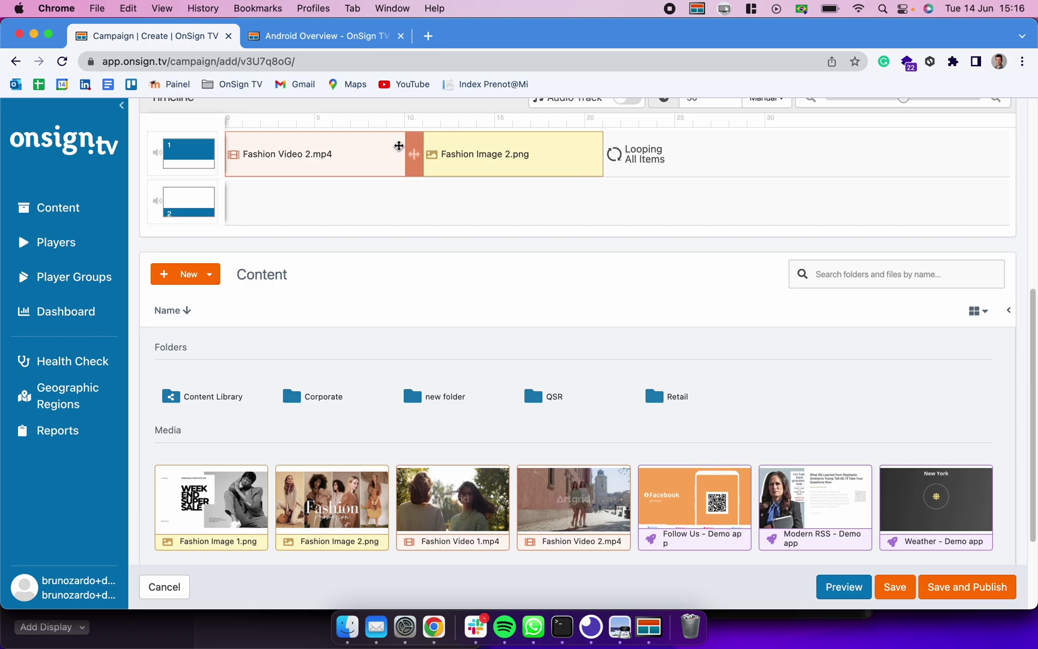
scroll(402, 149, up, 2)
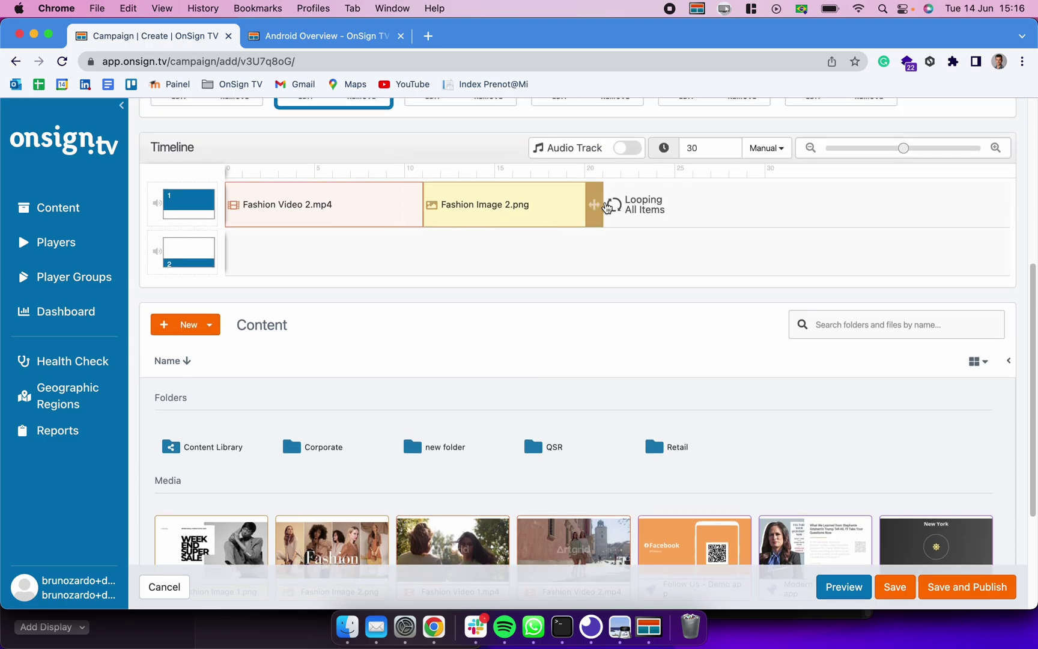
drag(599, 203, 512, 197)
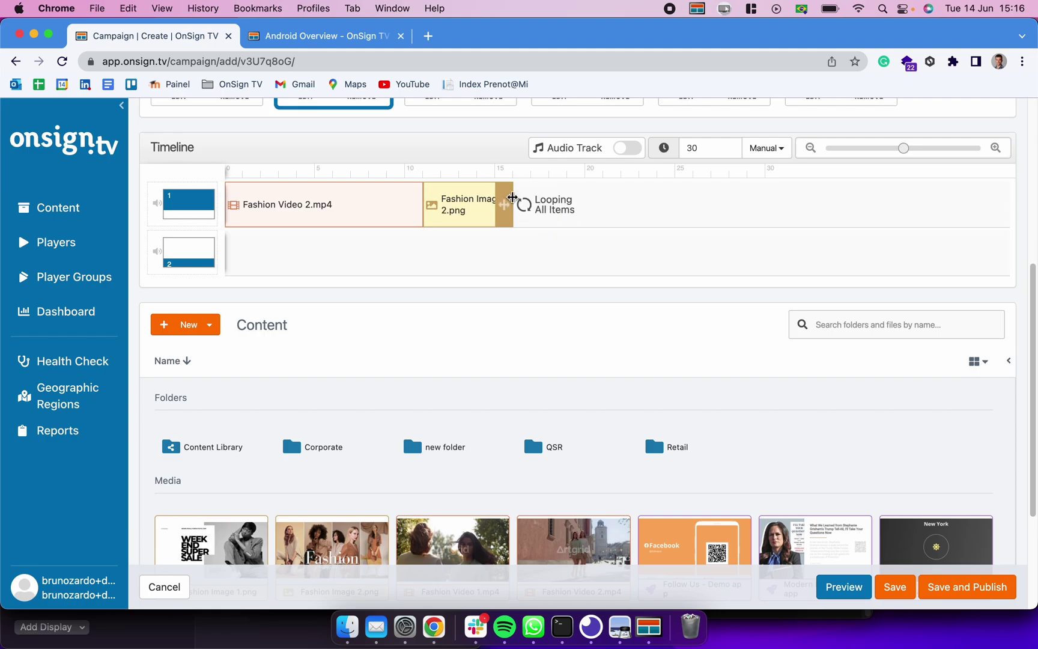
Fill region 2 with Modern RSS lengthened to about 15 seconds, followed by Weather.
scroll(413, 424, down, 1)
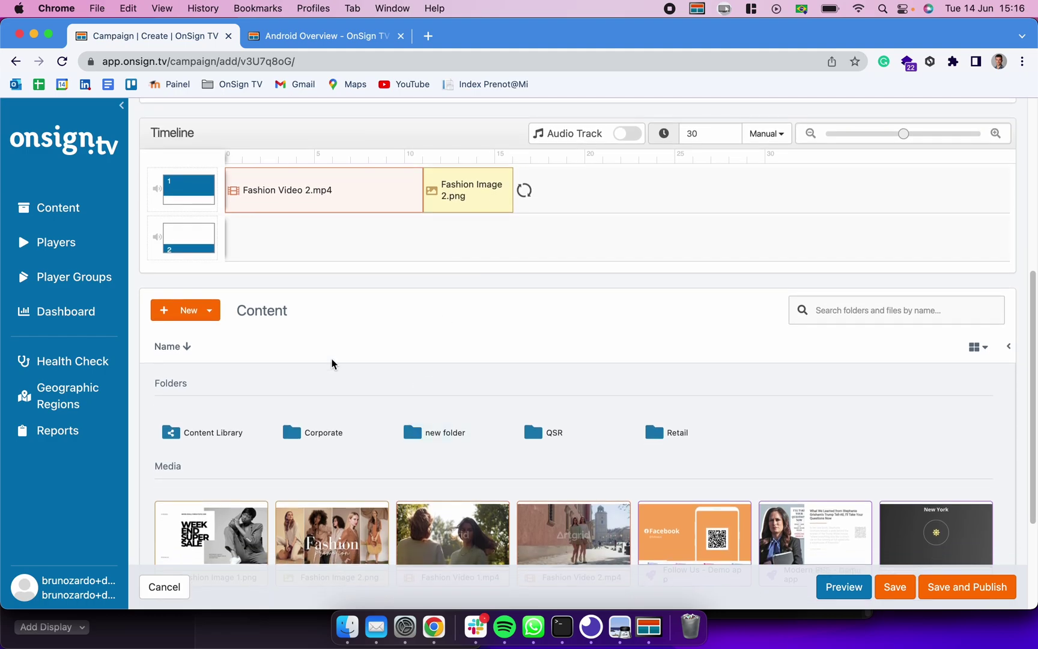
scroll(427, 354, down, 3)
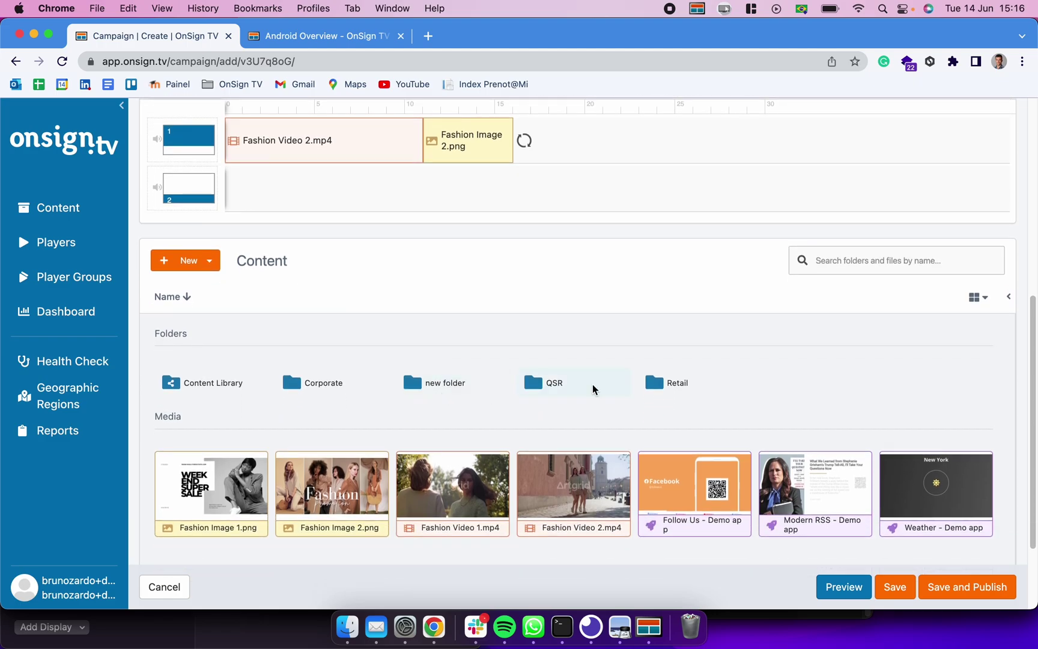
drag(844, 503, 598, 194)
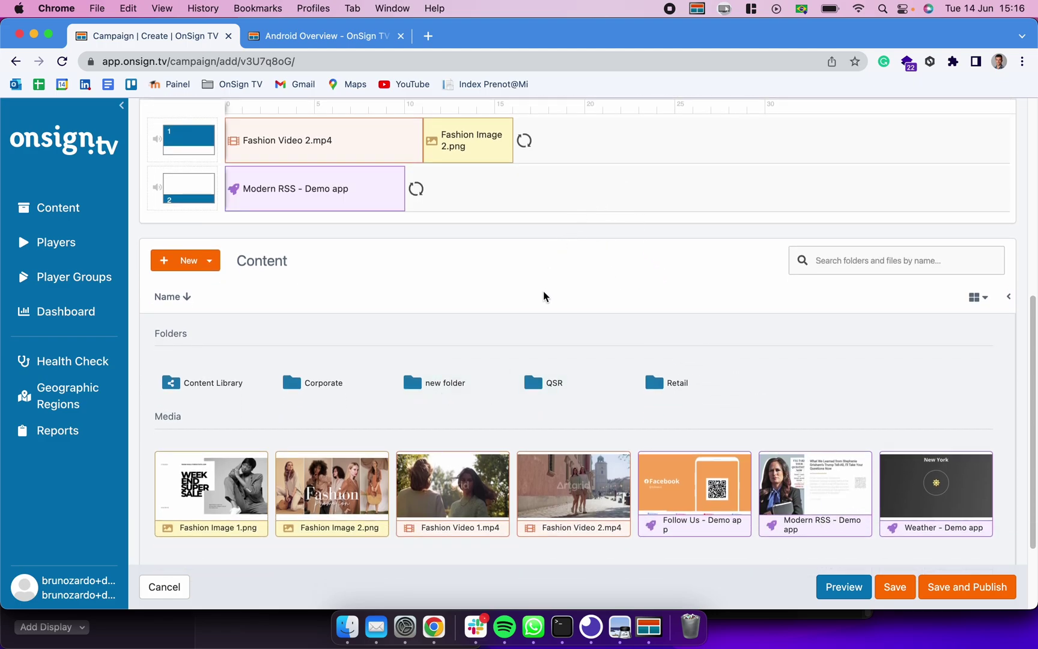
scroll(545, 297, up, 2)
mouse_move(408, 243)
drag(408, 242, 514, 238)
scroll(445, 461, down, 3)
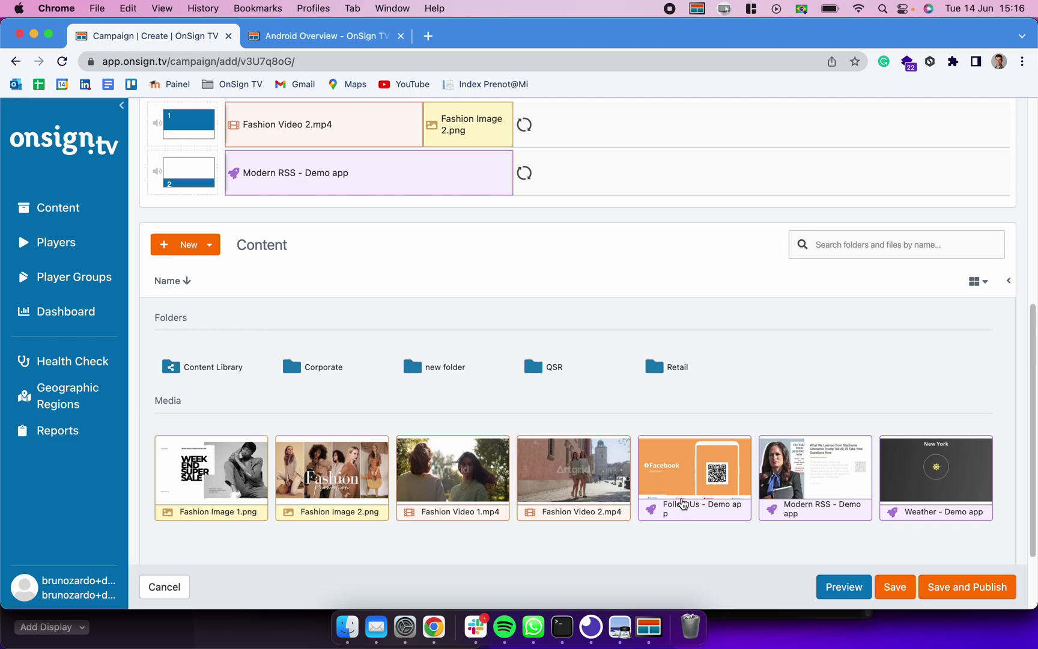
drag(939, 485, 661, 163)
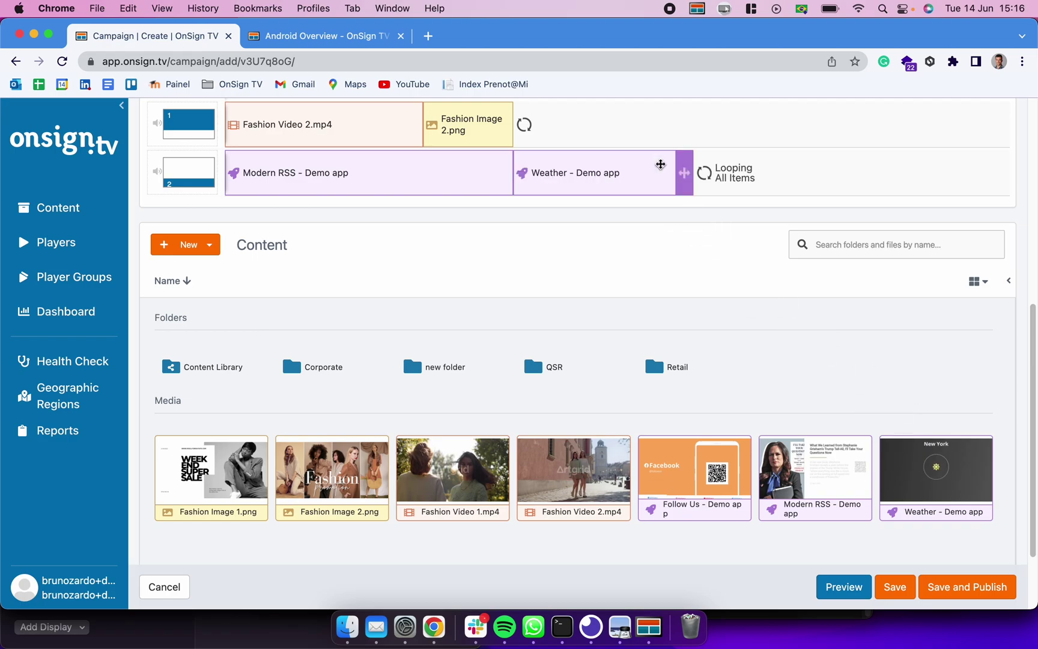
scroll(623, 234, up, 4)
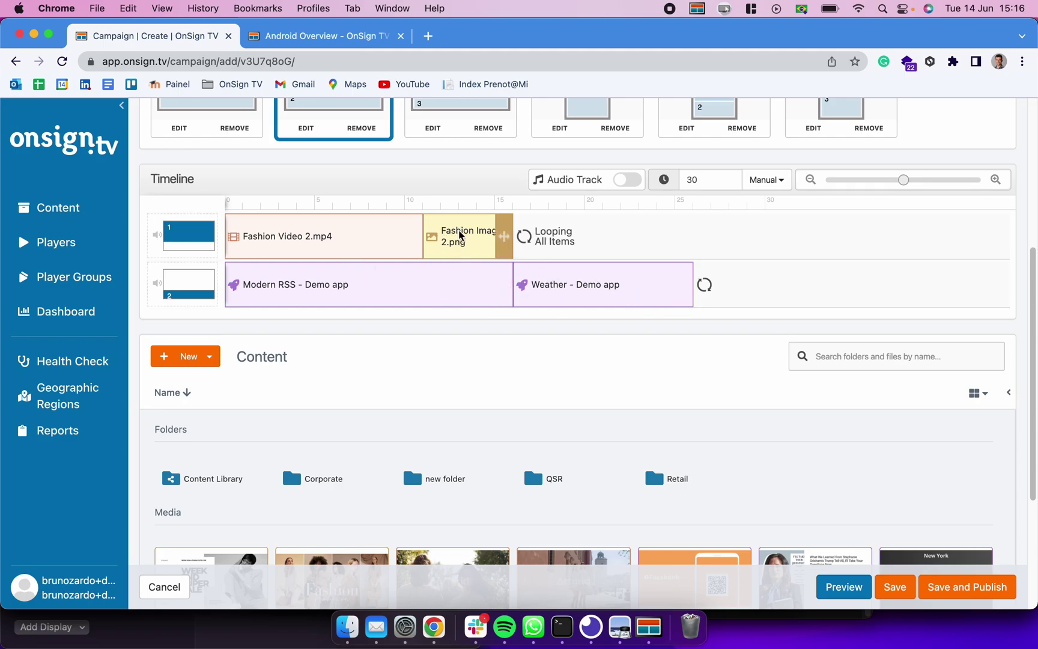
click(459, 231)
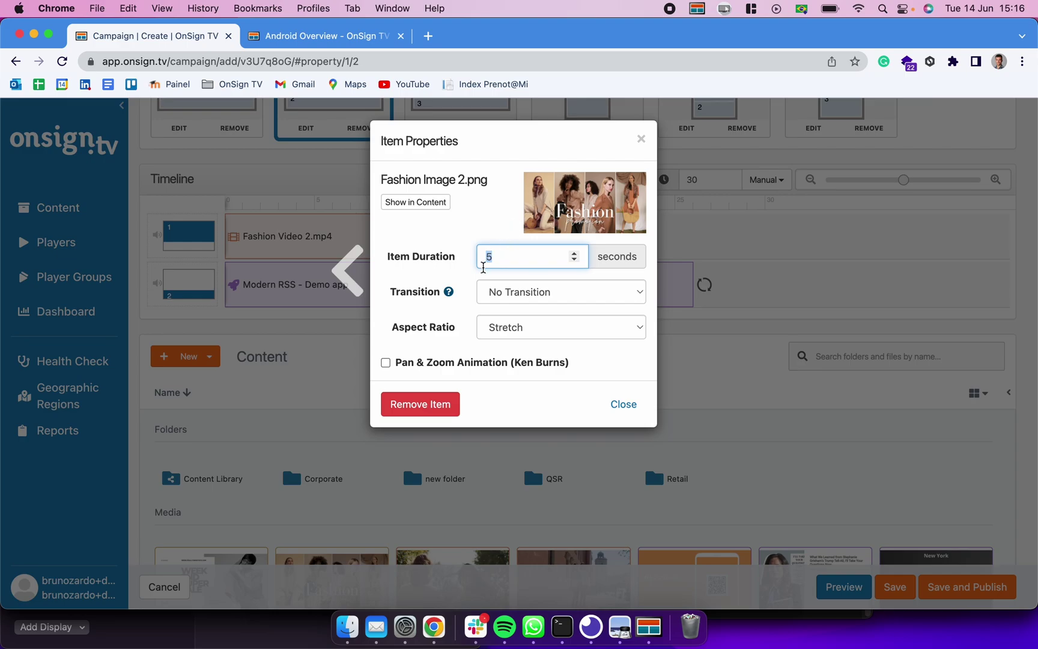
click(514, 290)
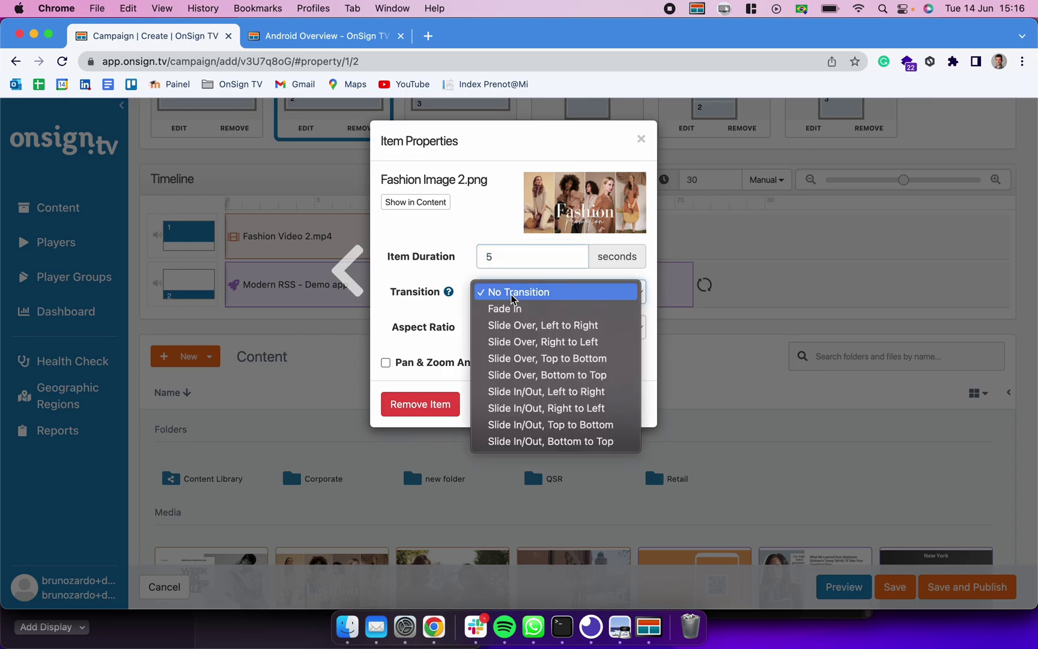
click(468, 289)
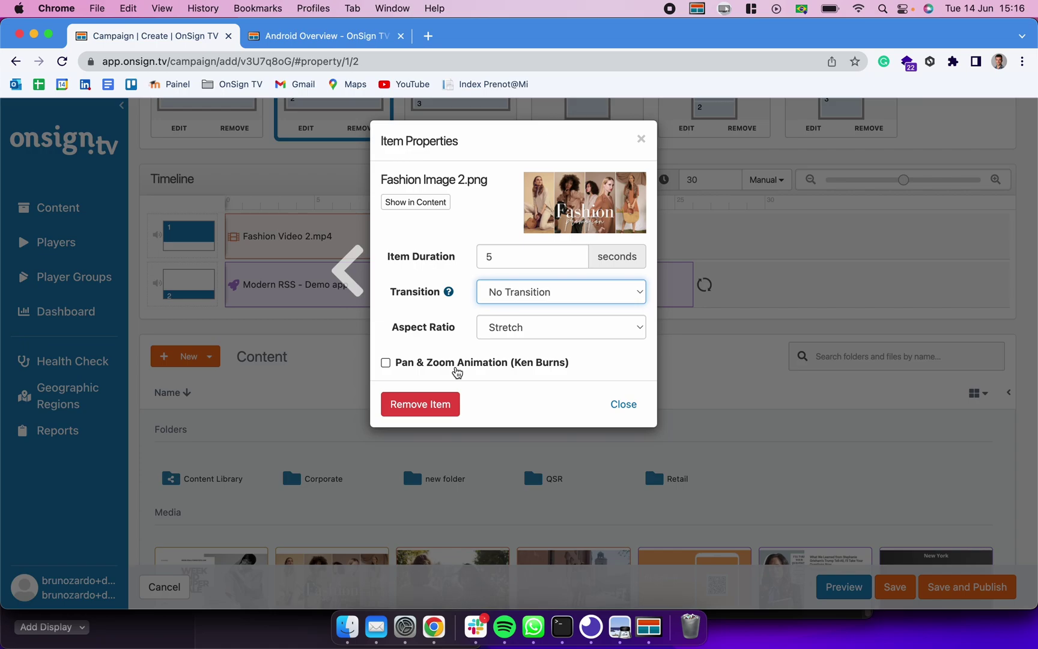
click(626, 406)
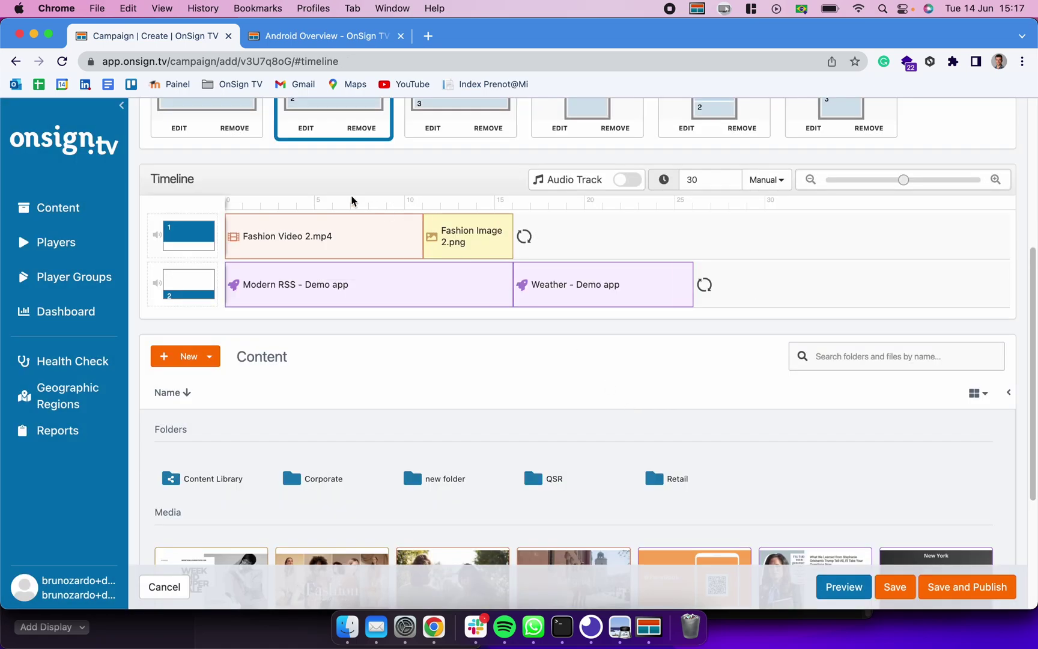
click(326, 219)
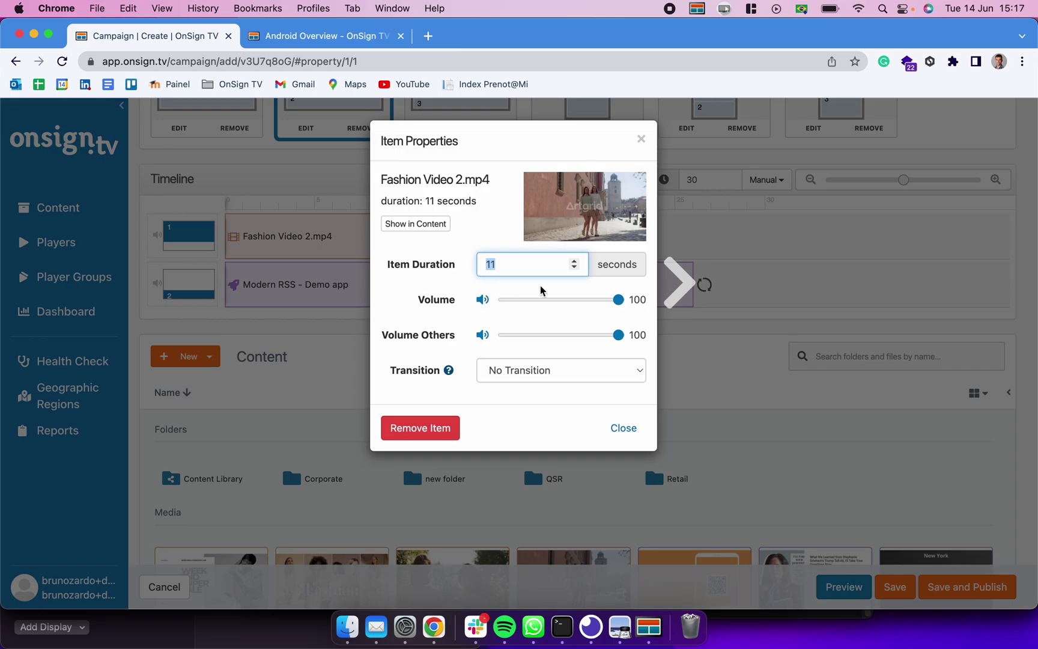
drag(618, 299, 640, 302)
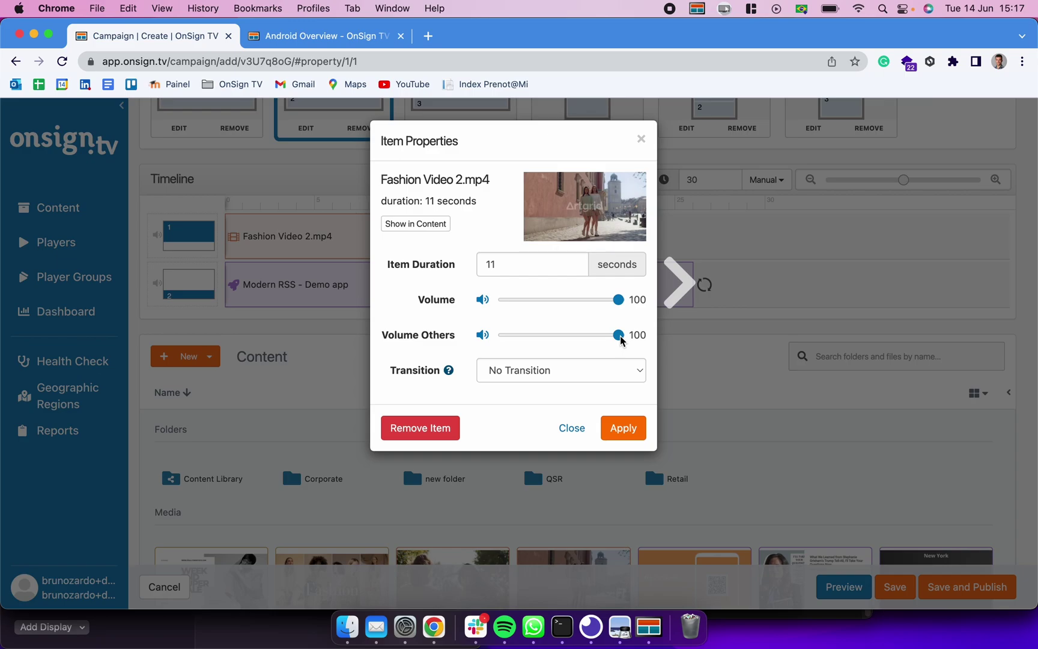
drag(621, 340, 503, 340)
drag(506, 341, 637, 337)
click(539, 368)
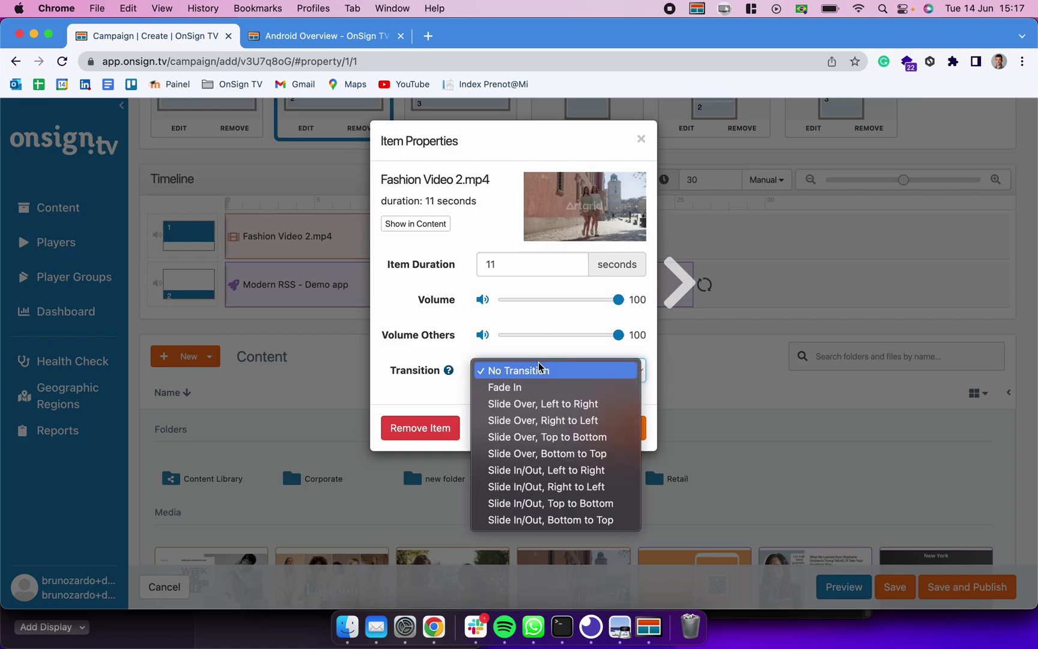
click(457, 401)
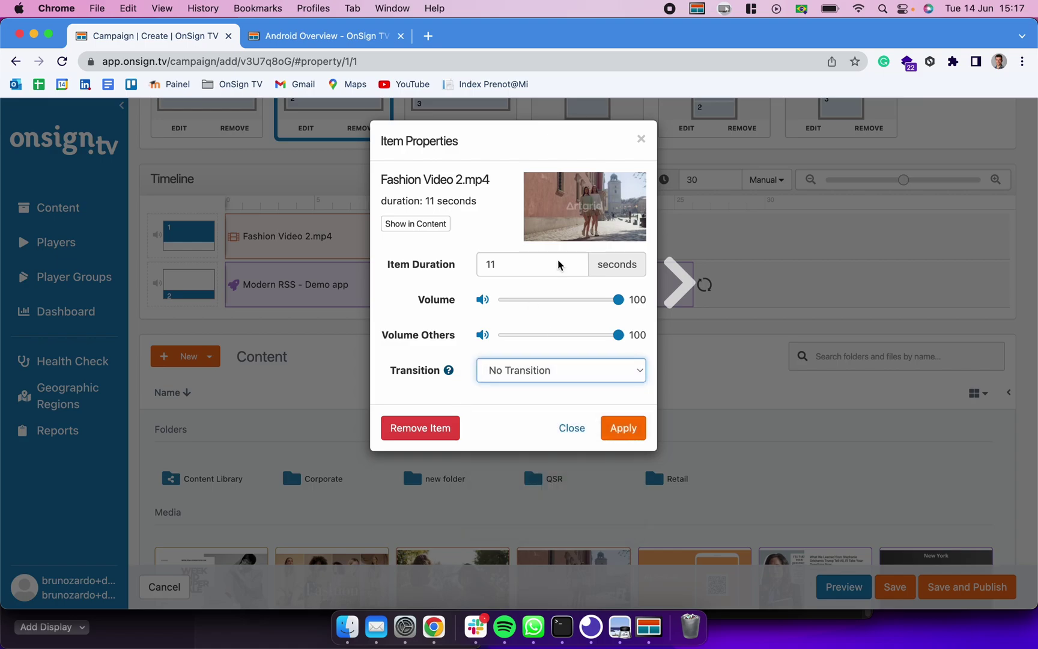
click(641, 138)
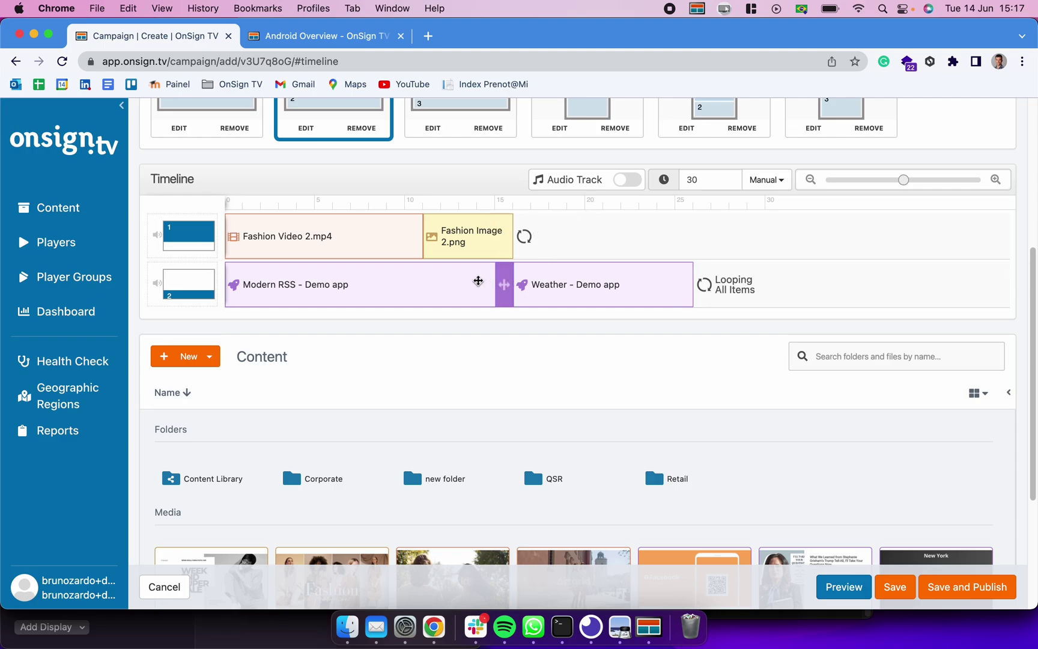
click(478, 281)
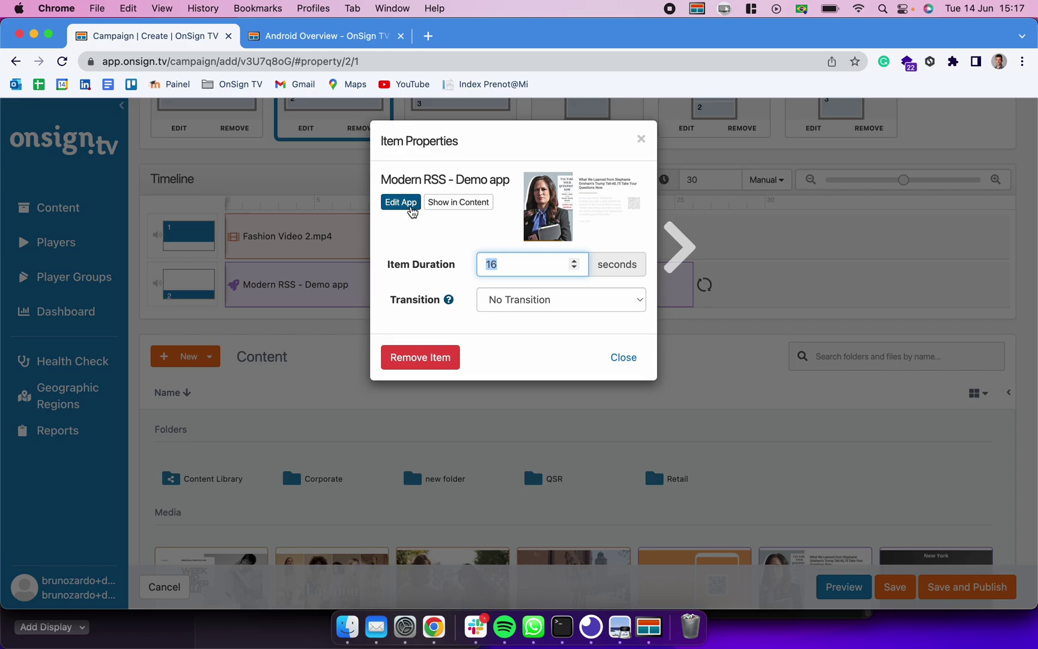
click(641, 139)
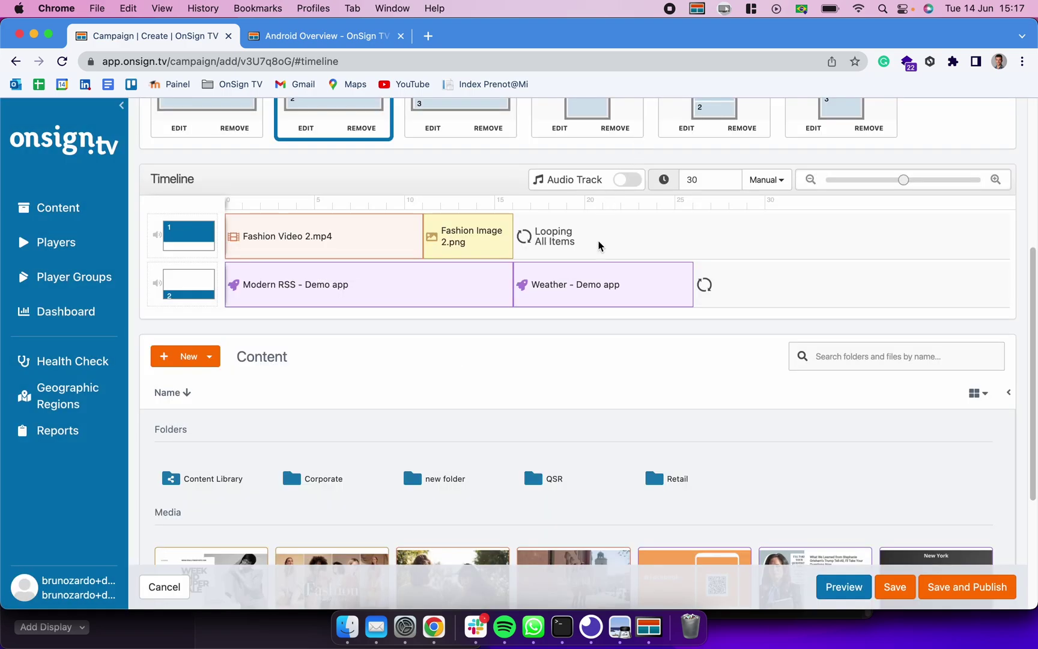
scroll(596, 375, down, 2)
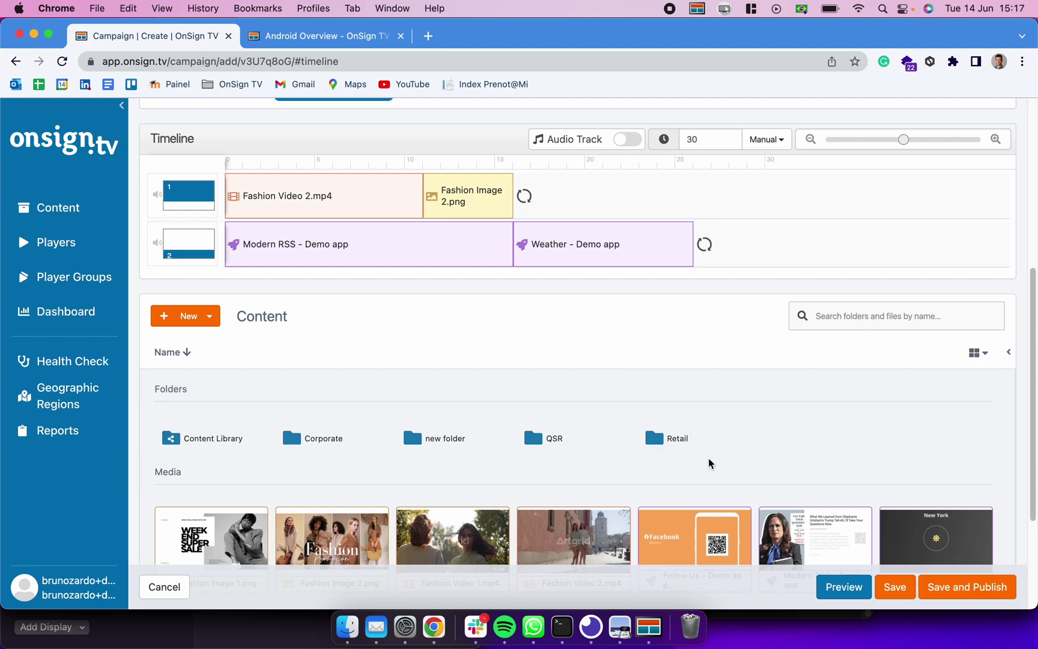
scroll(777, 492, down, 5)
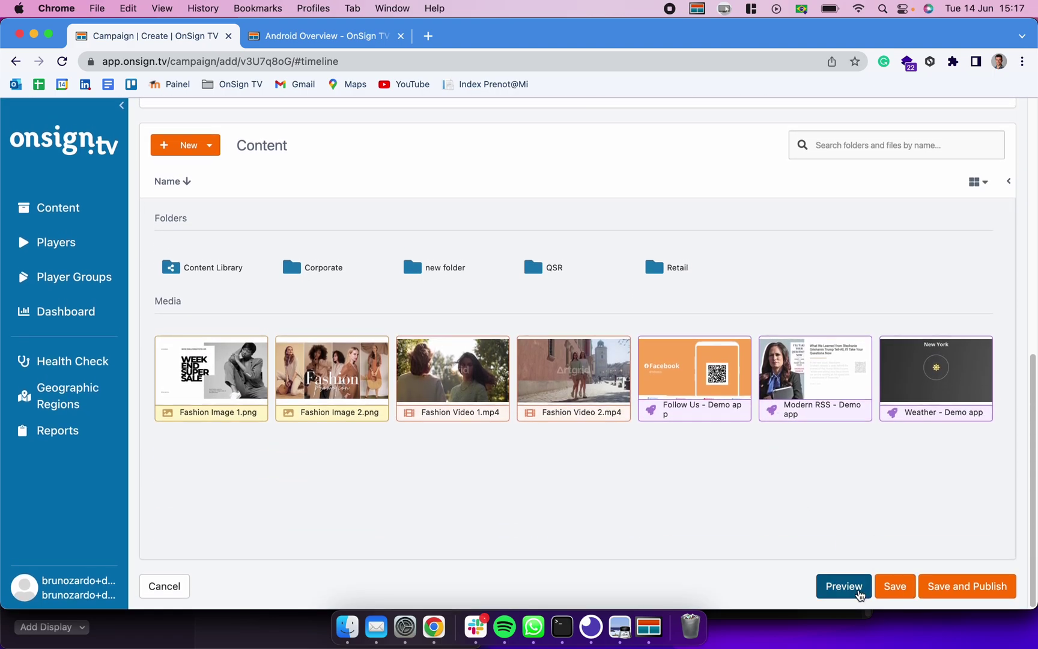
click(859, 594)
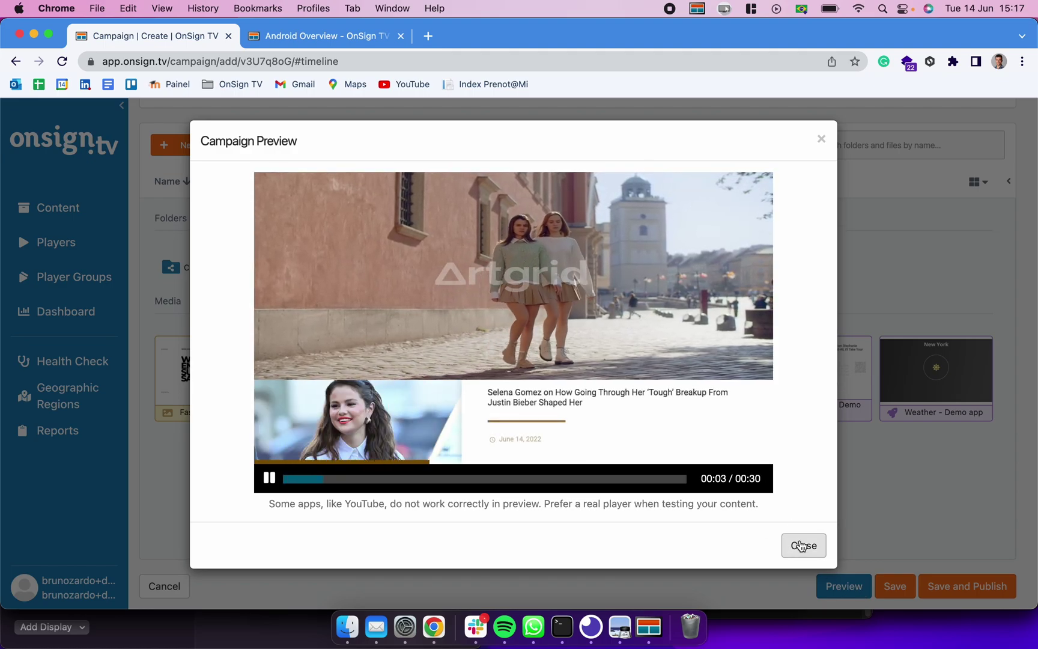
click(801, 545)
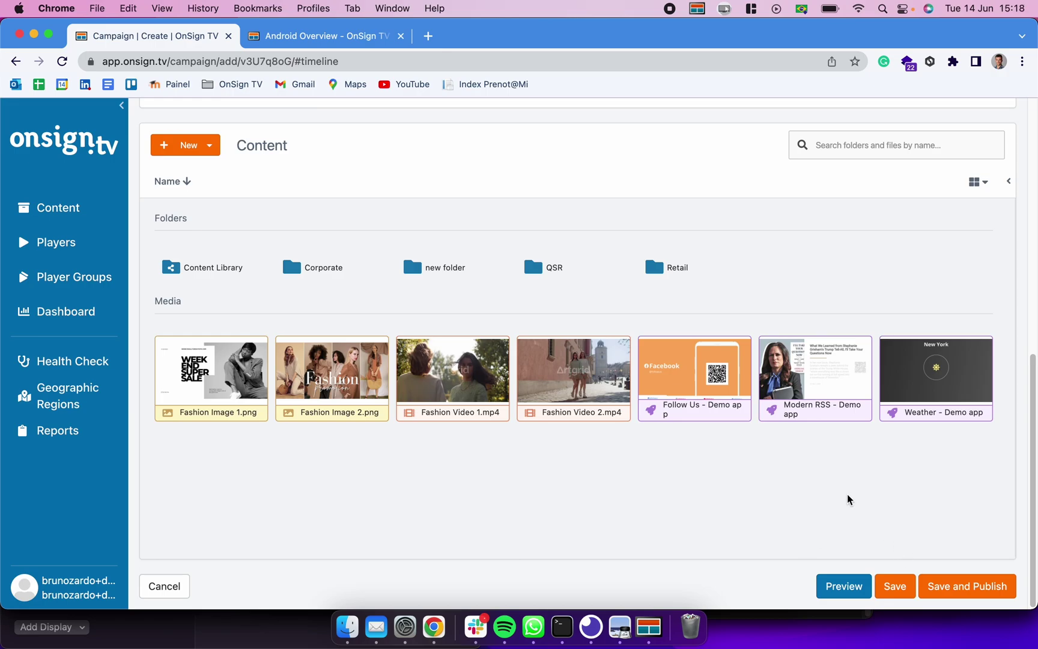
scroll(849, 499, up, 10)
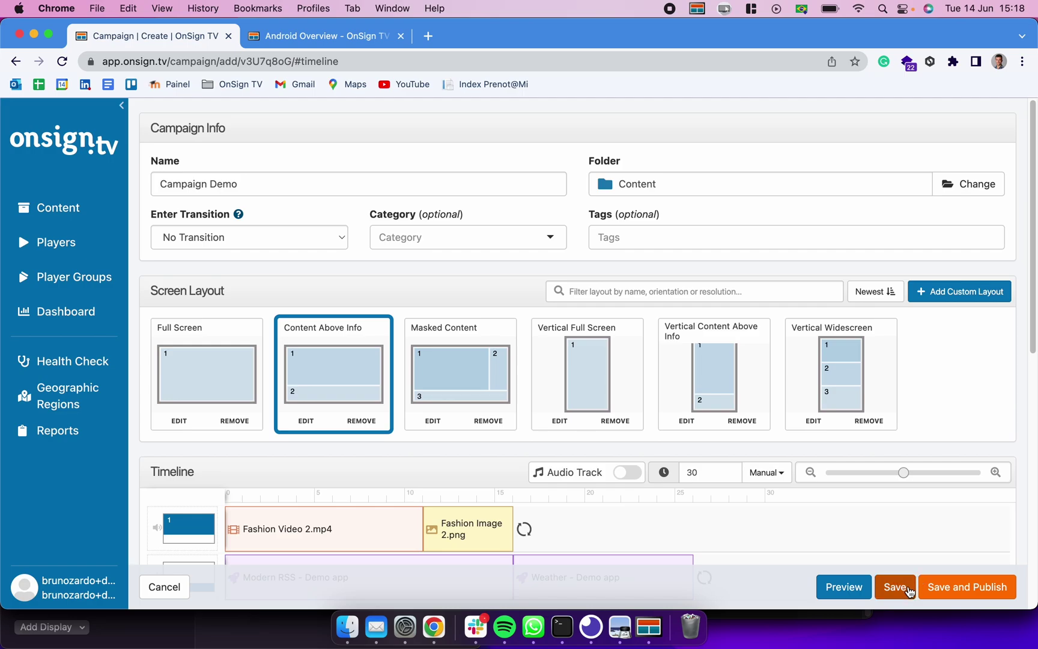
Save Campaign Demo and bring up its Publish page's destination list.
click(939, 589)
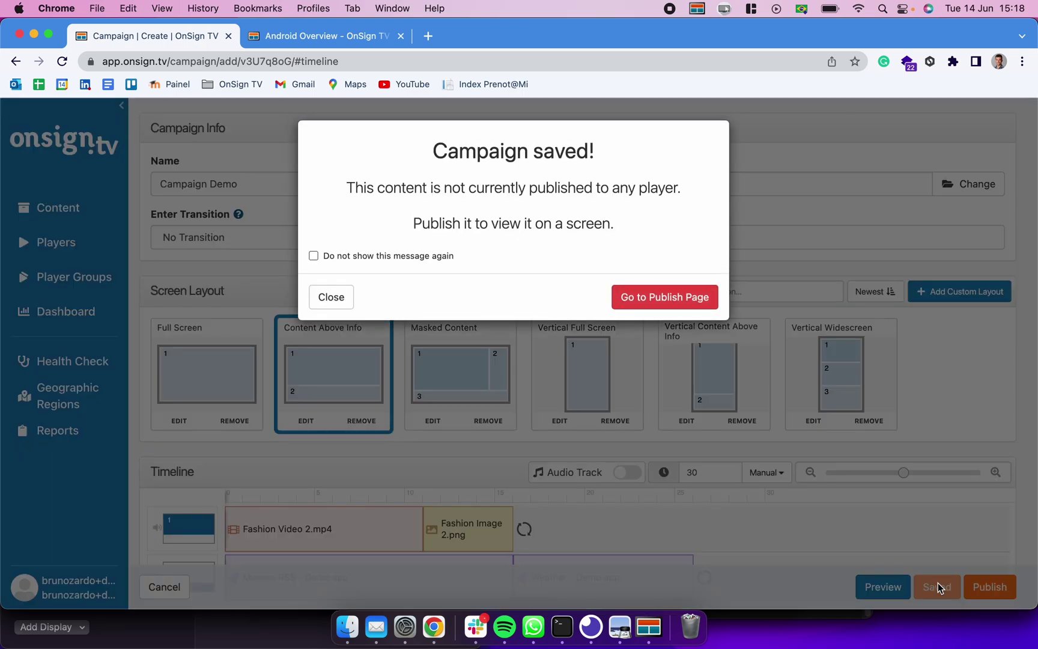
click(628, 297)
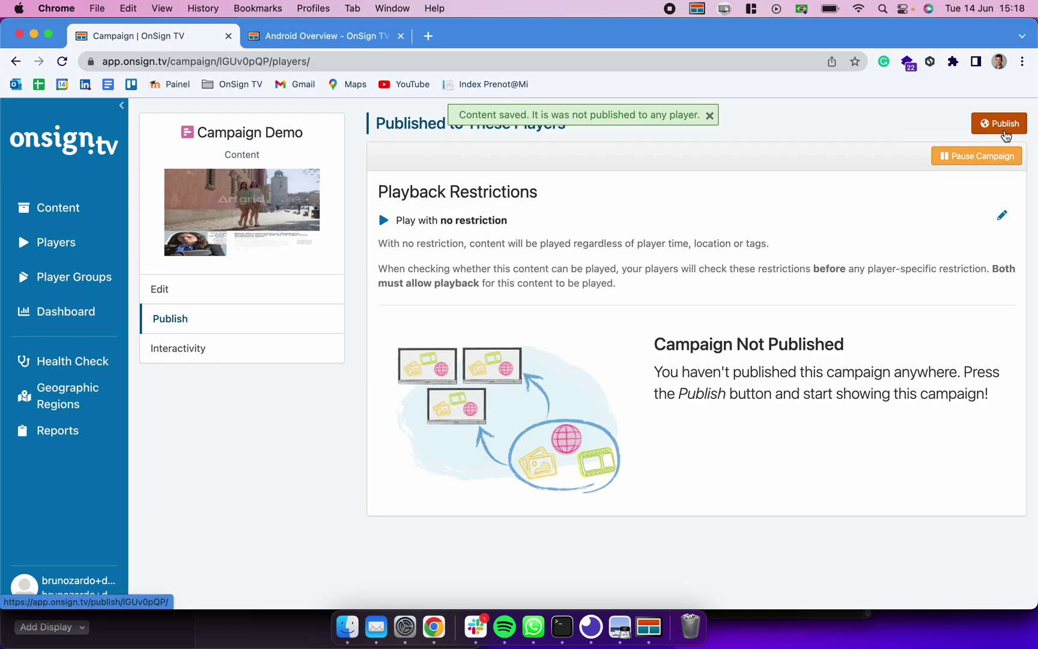
click(1001, 124)
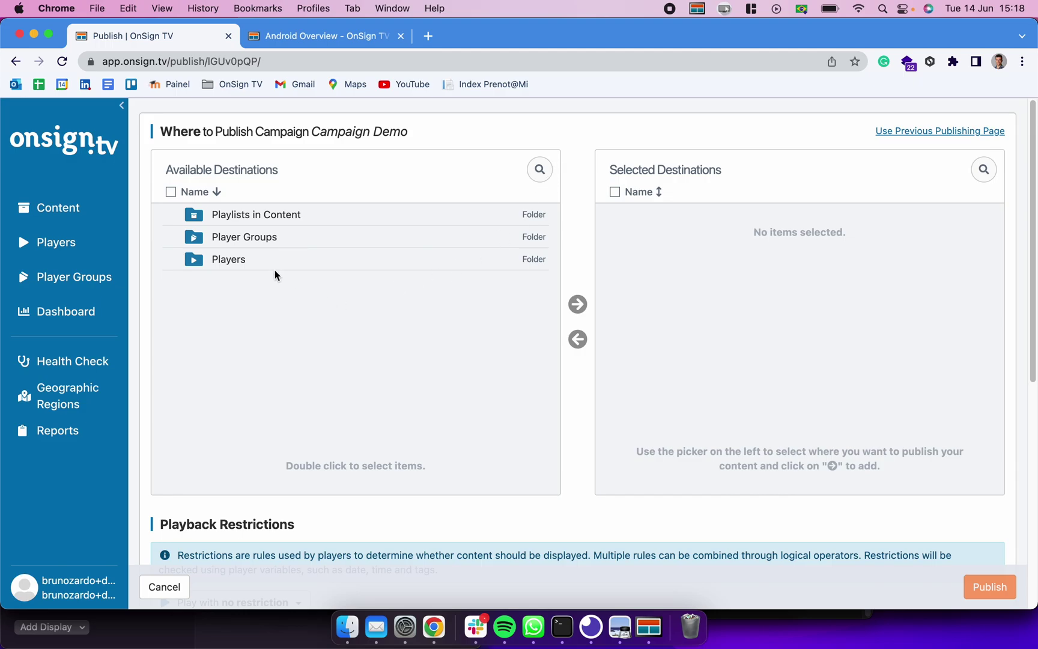
Select Demonstration Player from the Players folder as destination and publish Campaign Demo.
double_click(247, 261)
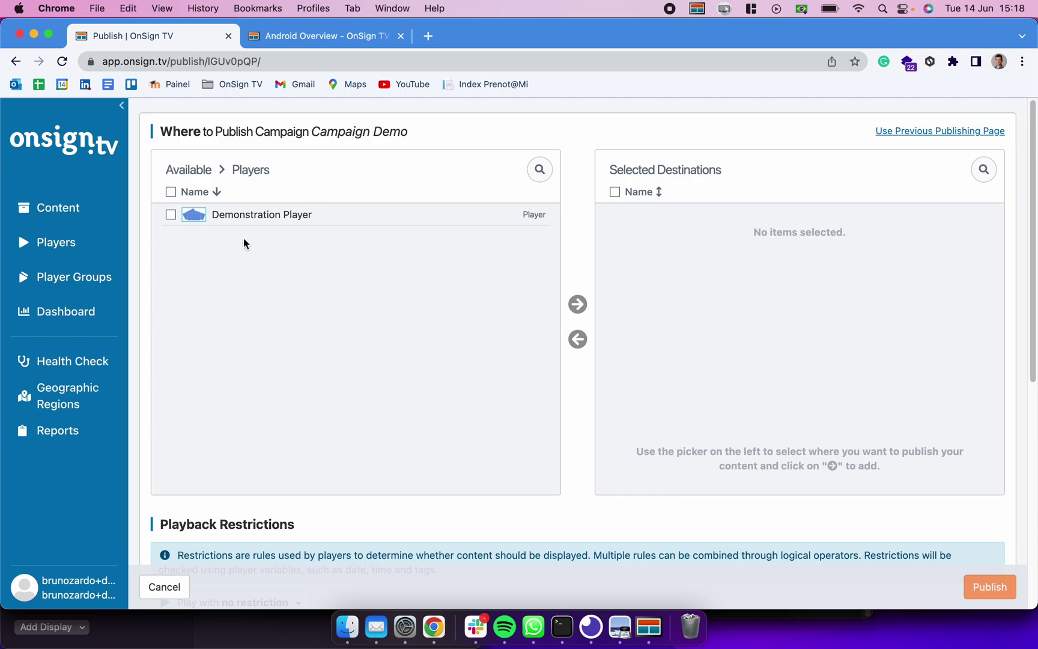
double_click(254, 219)
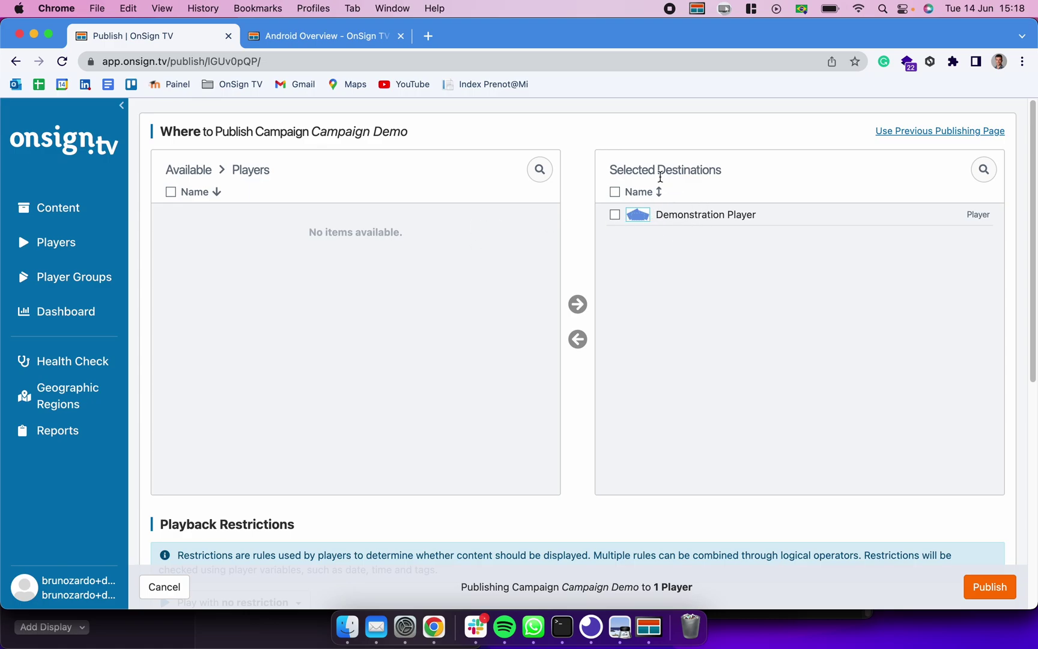
drag(606, 169, 730, 165)
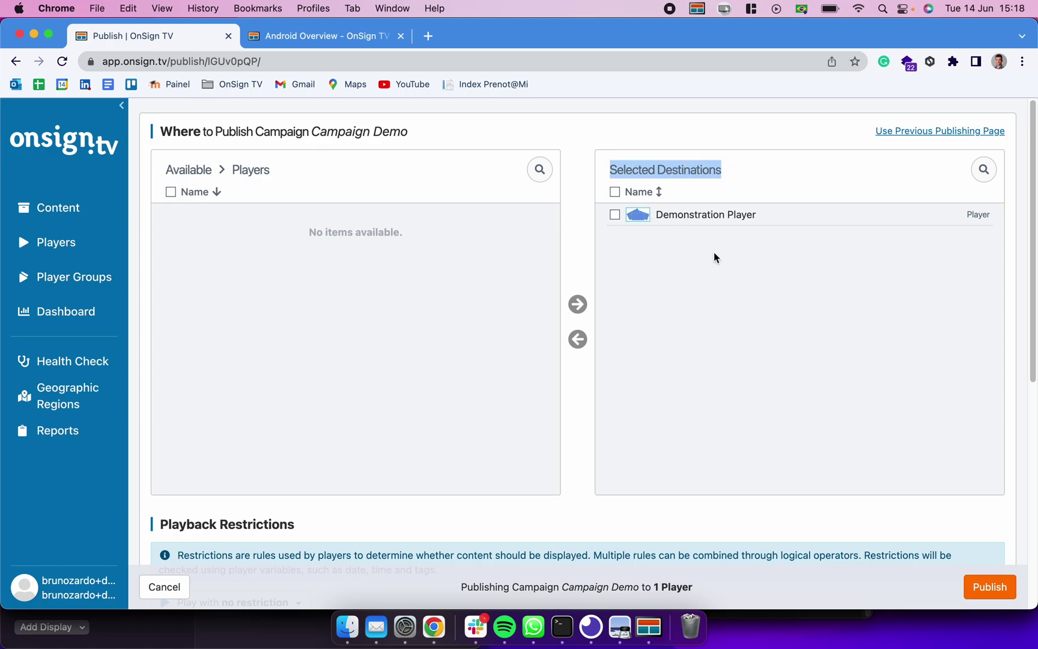
click(709, 284)
click(709, 216)
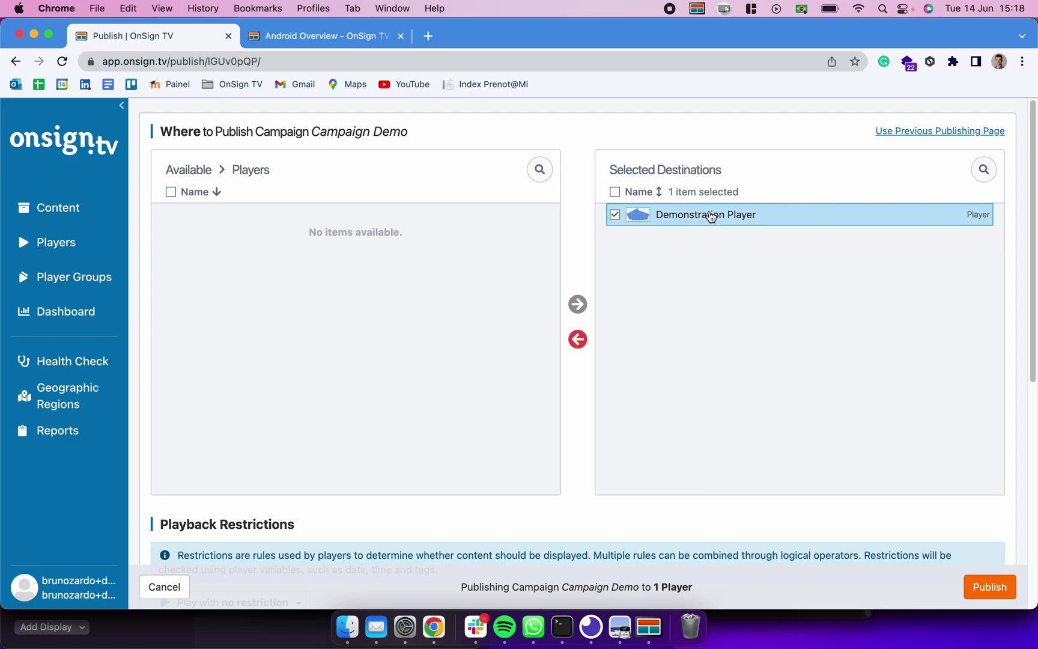
click(578, 339)
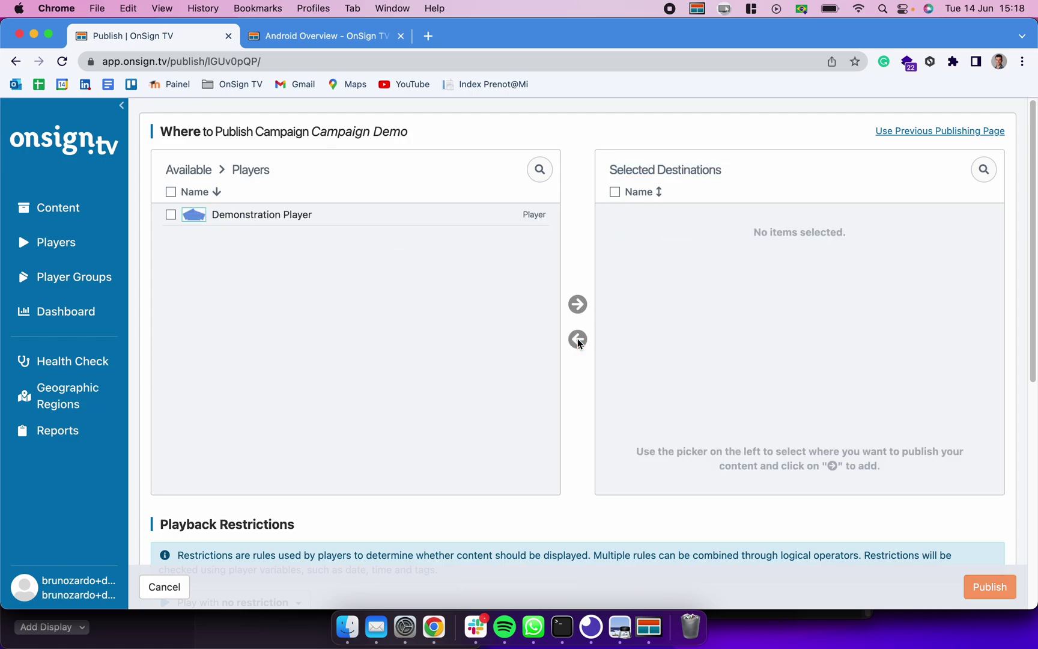
double_click(400, 223)
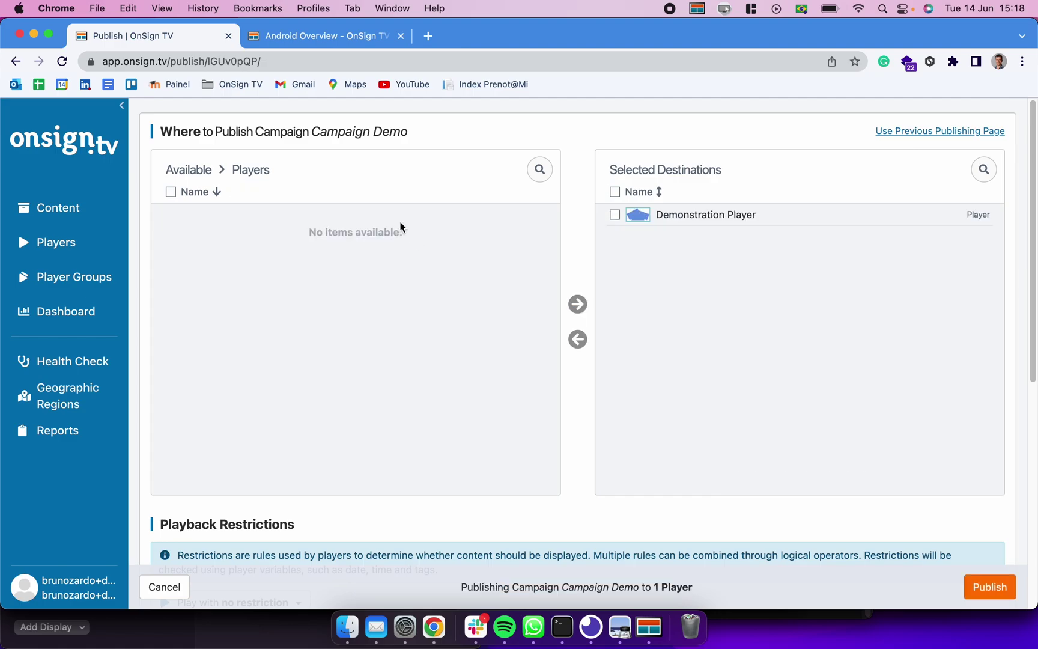
scroll(415, 292, down, 5)
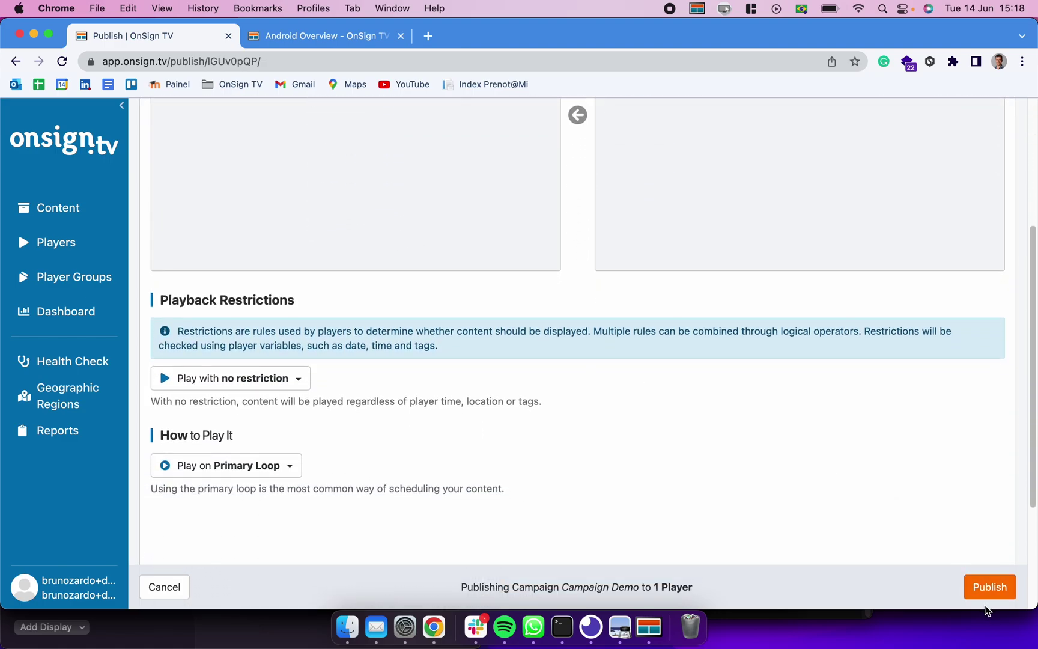
click(992, 589)
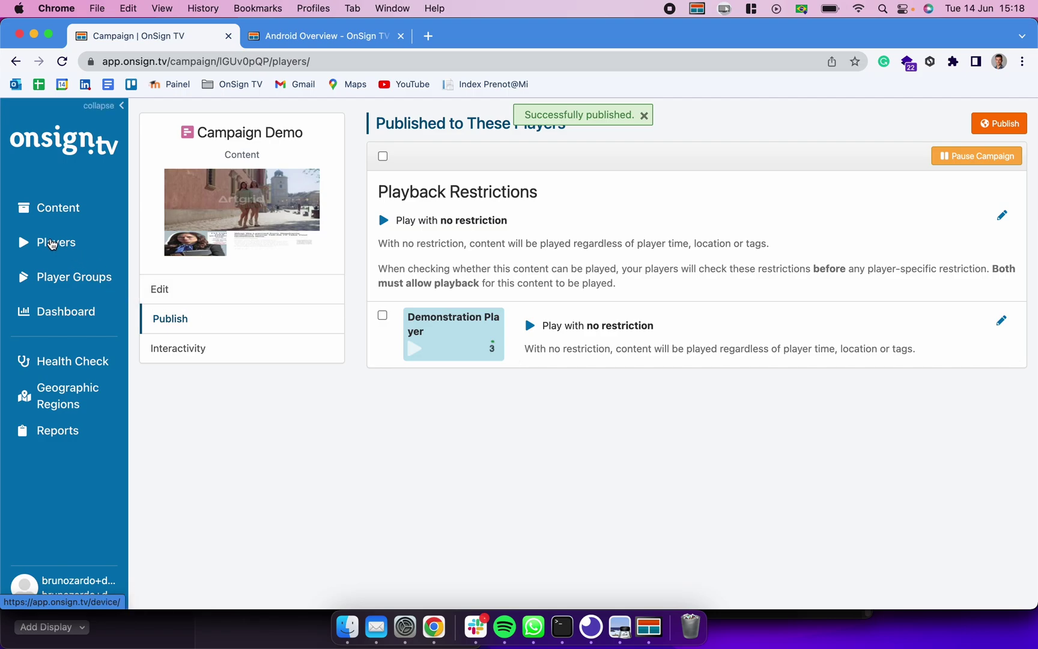
Open Demonstration Player's Player Status page from the Players list.
click(53, 243)
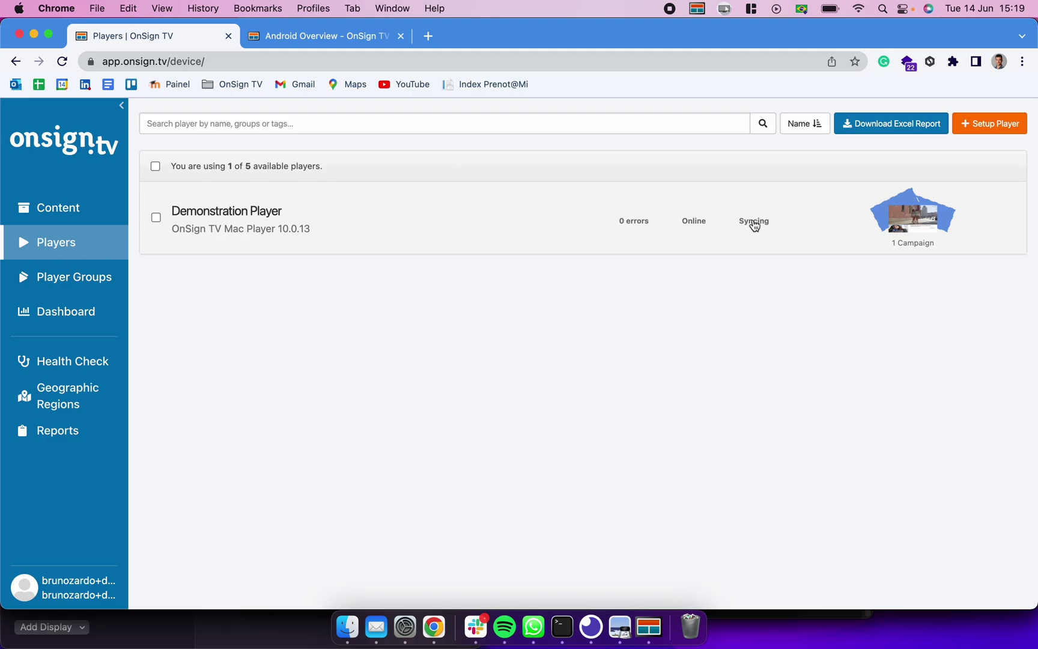
click(285, 218)
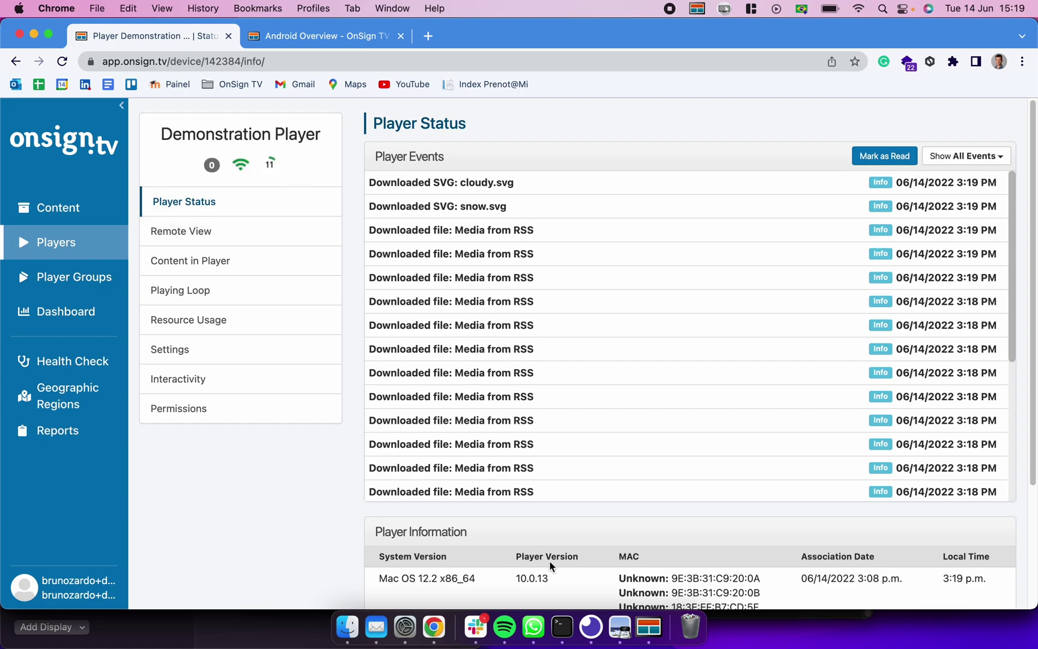
Bring the OnSign TV Player app to the front to watch its content synchronize.
click(651, 630)
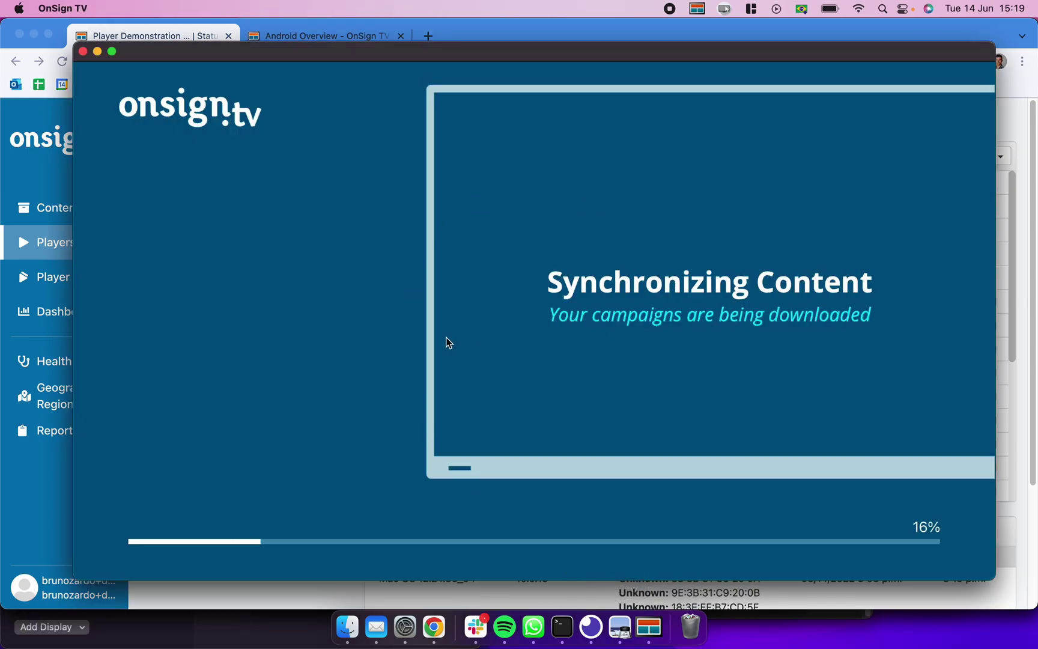